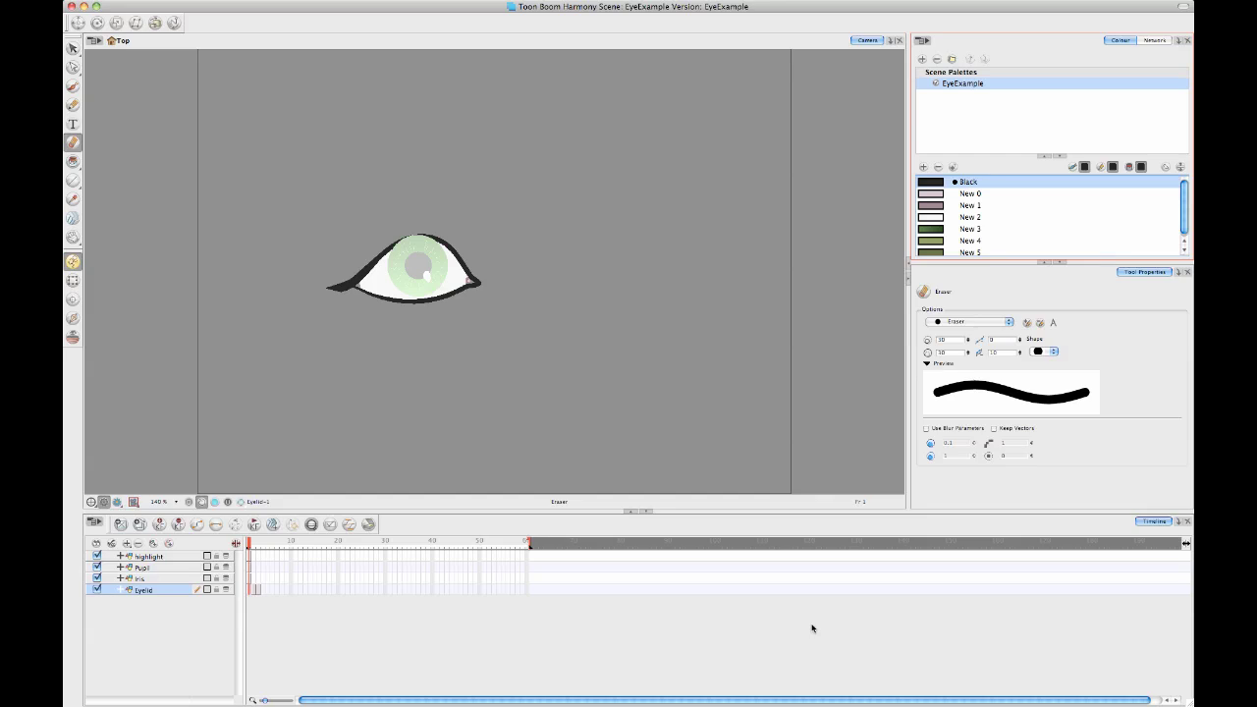
Step: With the Transform tool active, replace the camera view with a Drawing view of the Eyelid layer
click(71, 281)
click(592, 379)
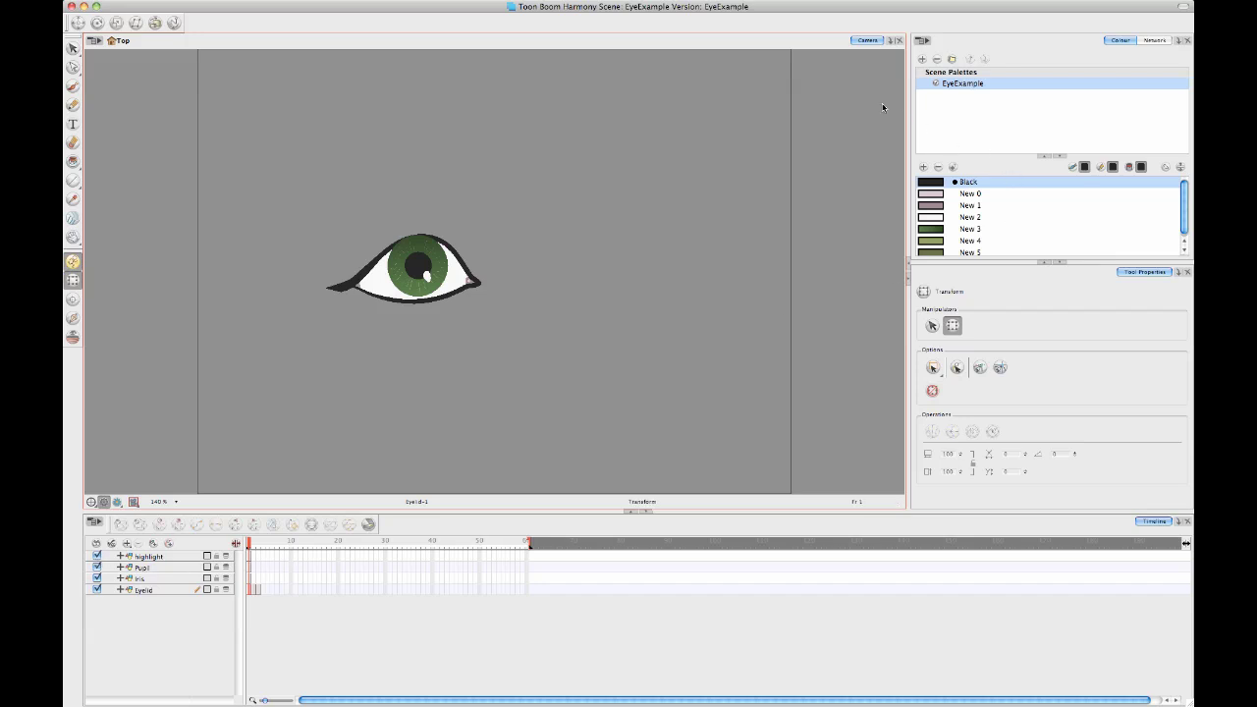
click(891, 42)
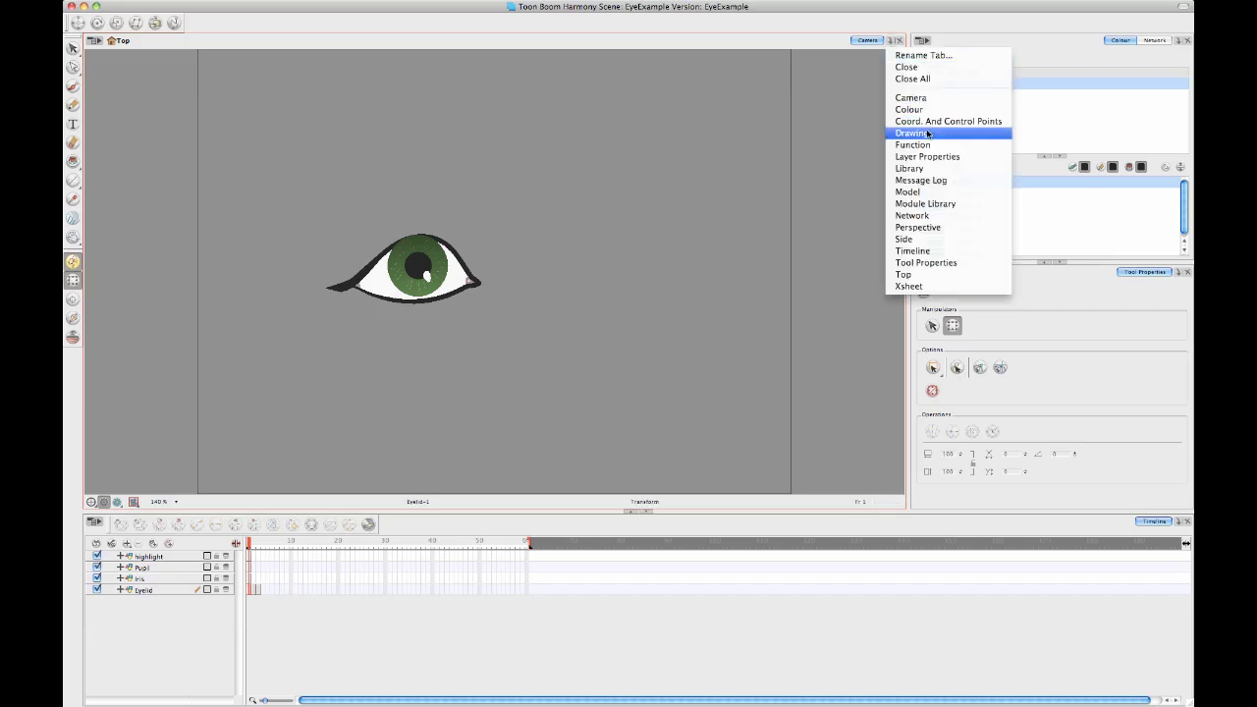
click(929, 134)
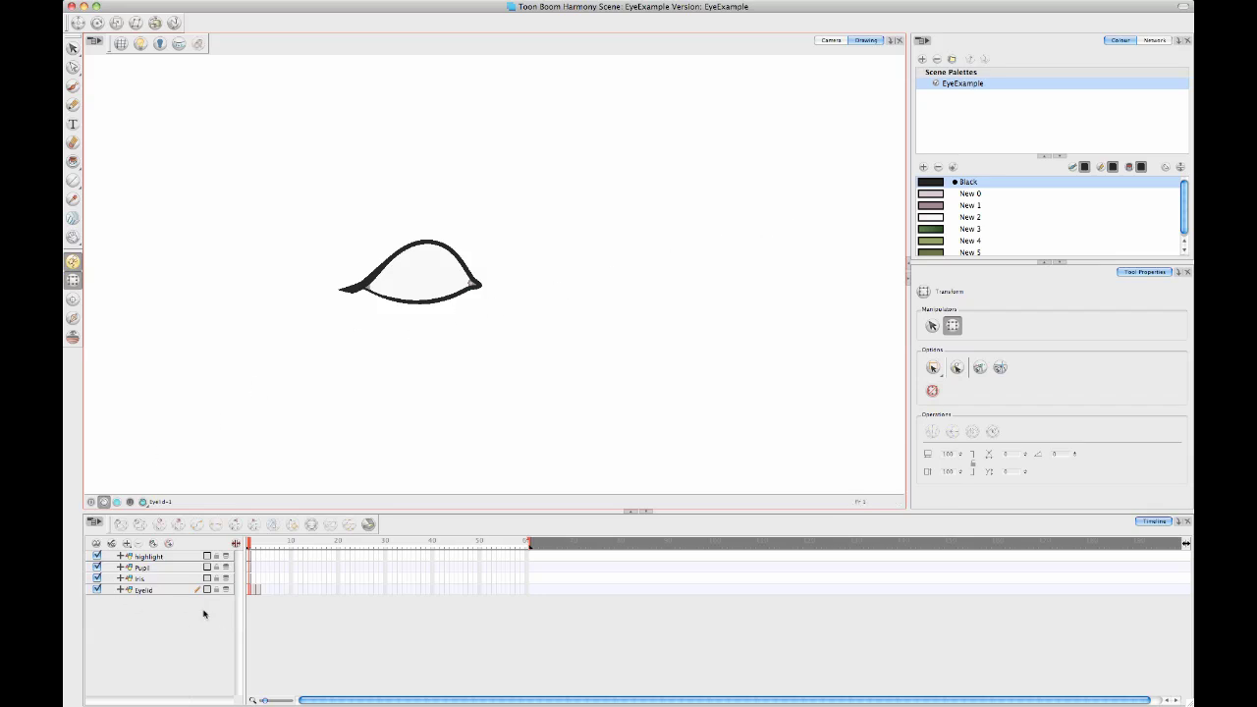
click(169, 589)
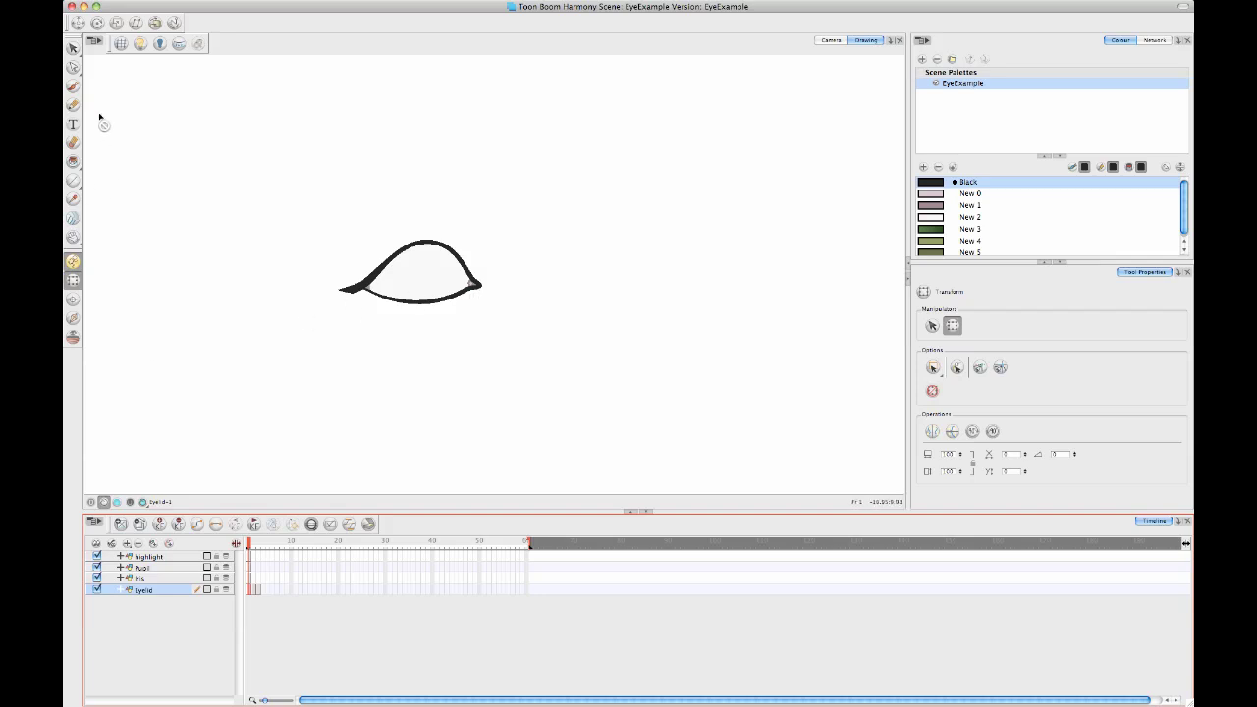
Step: Pick the Brush and inspect the Black colour swatch's settings
click(73, 86)
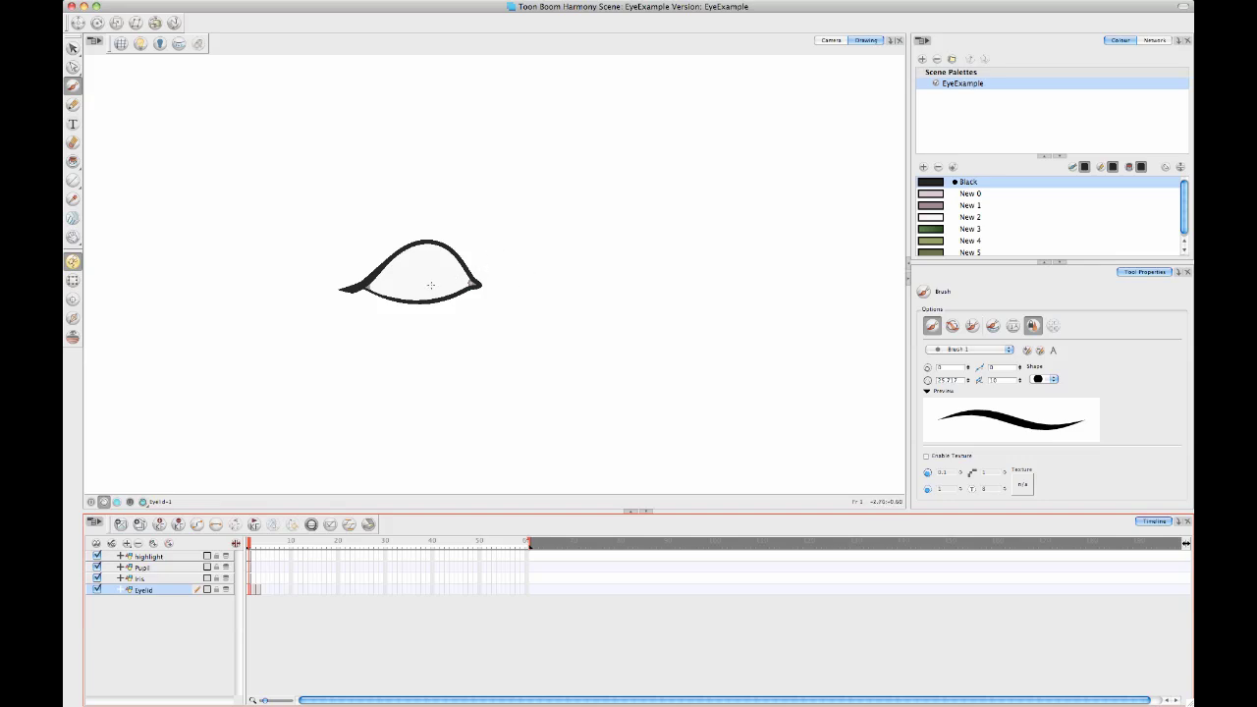
double_click(936, 182)
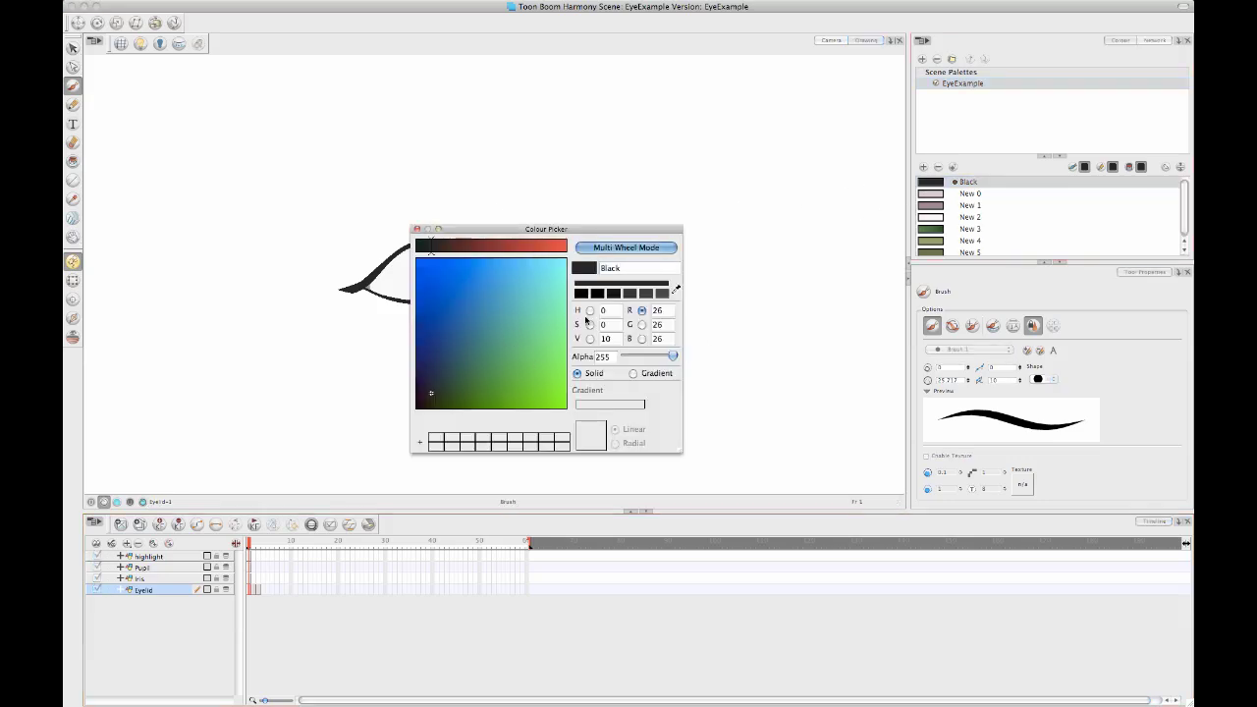
click(416, 229)
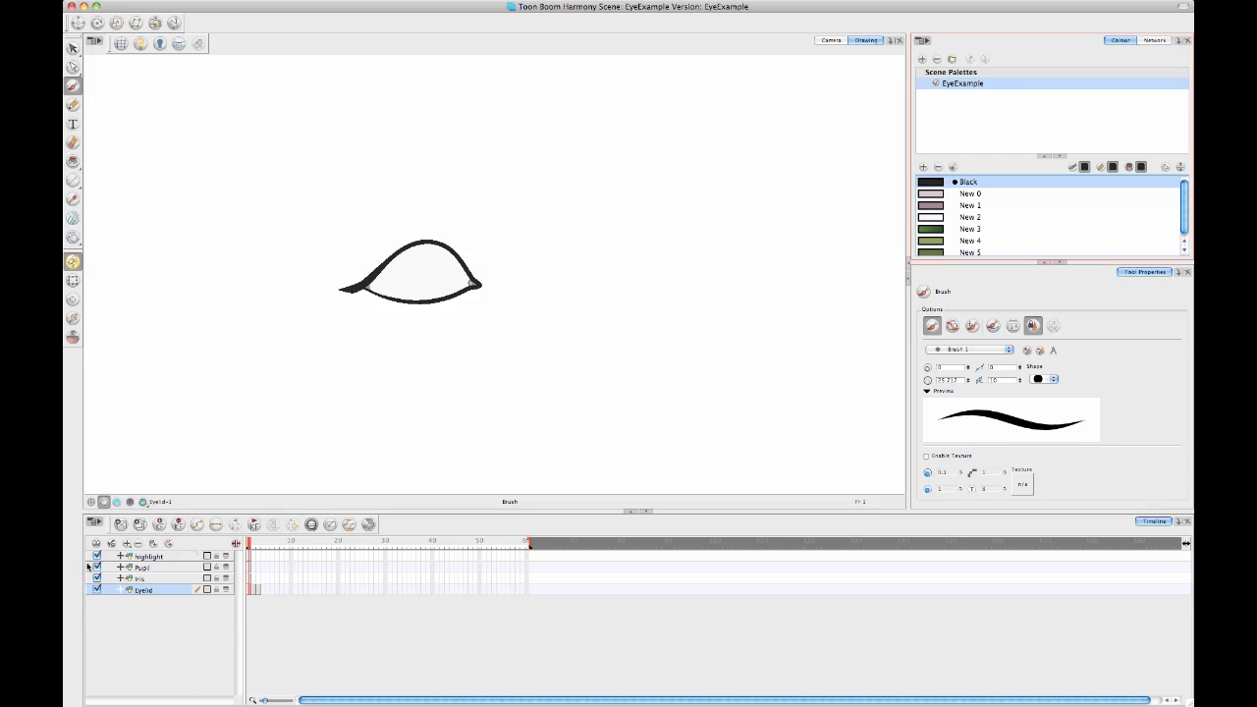
Step: Flip between the Iris, Pupil and highlight drawings, then go back to the Camera view
click(154, 579)
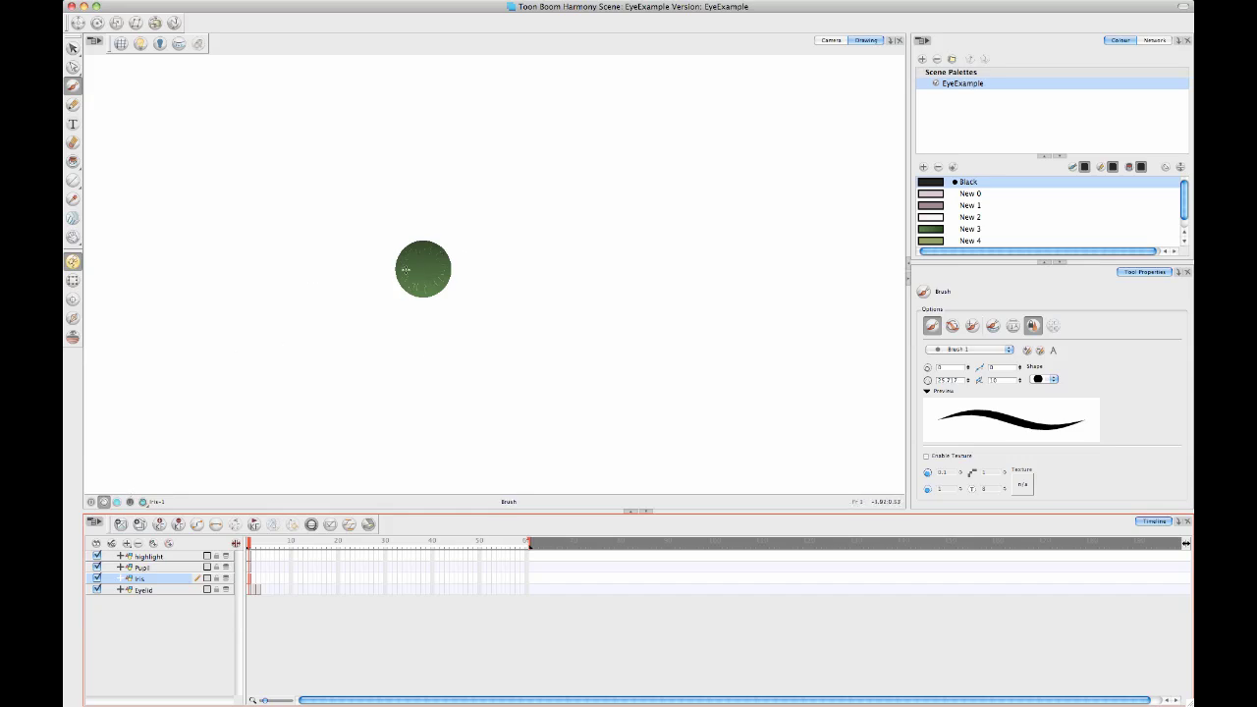
click(162, 568)
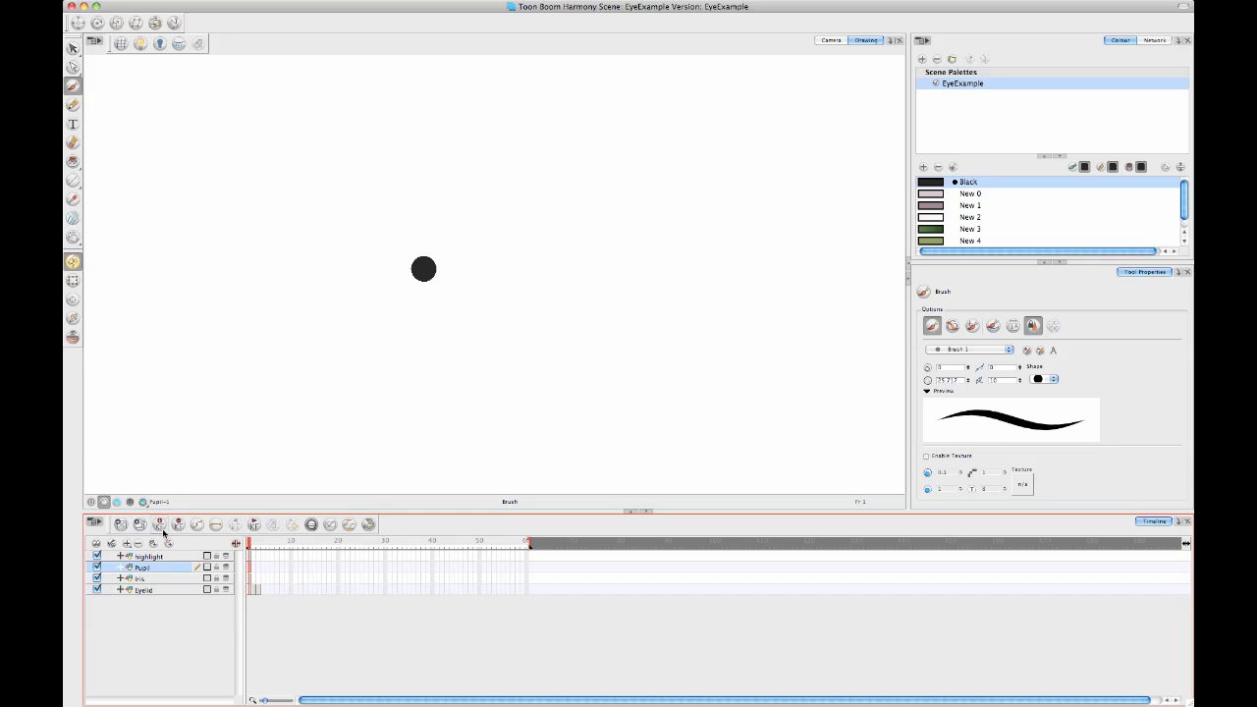
click(173, 557)
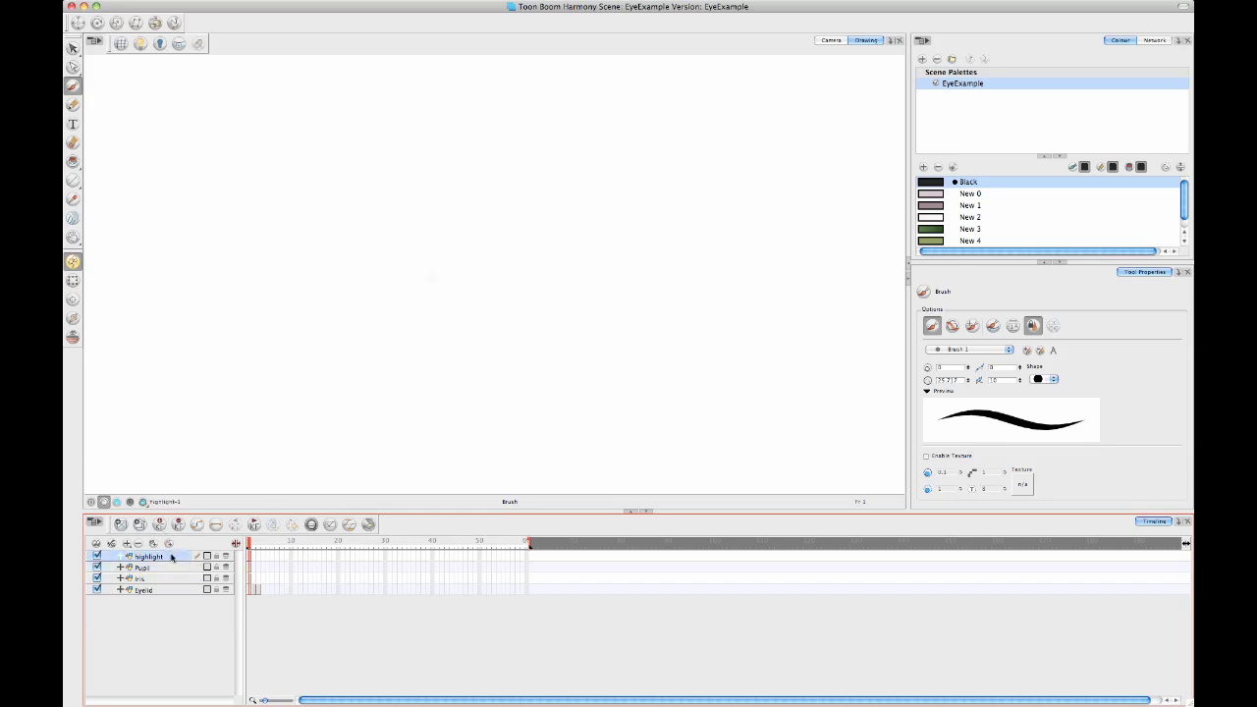
click(153, 569)
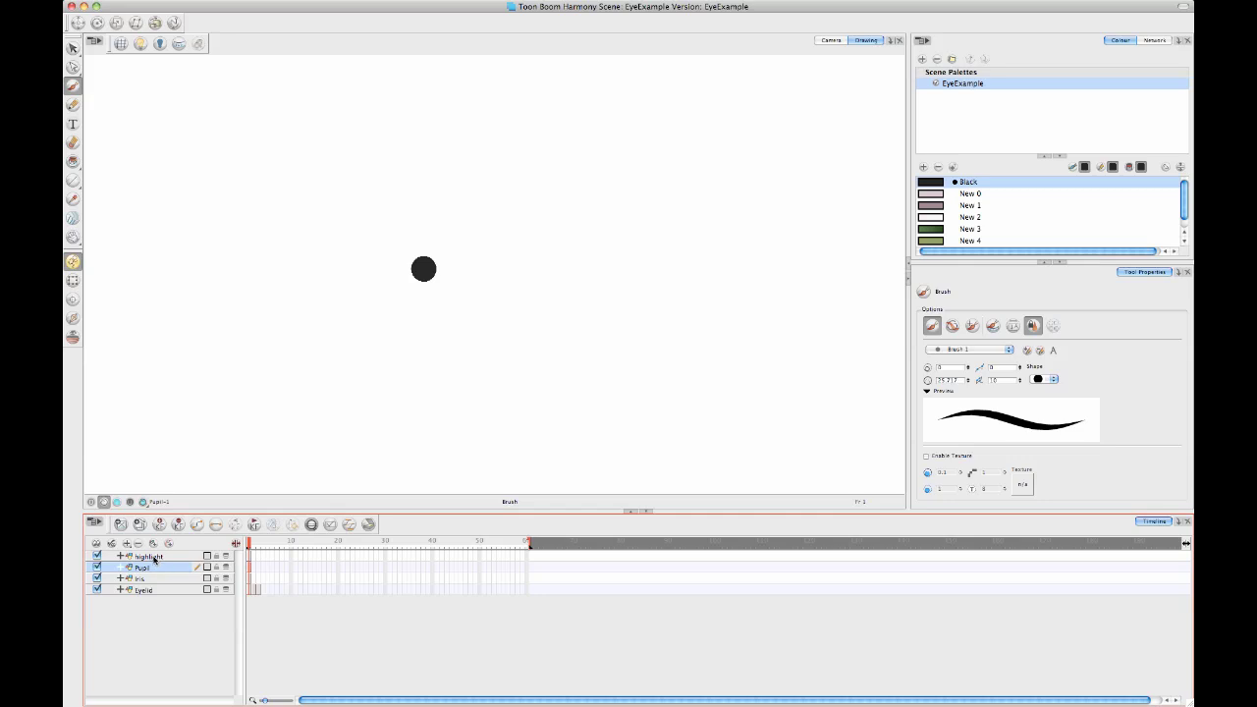
click(154, 558)
click(156, 569)
click(158, 578)
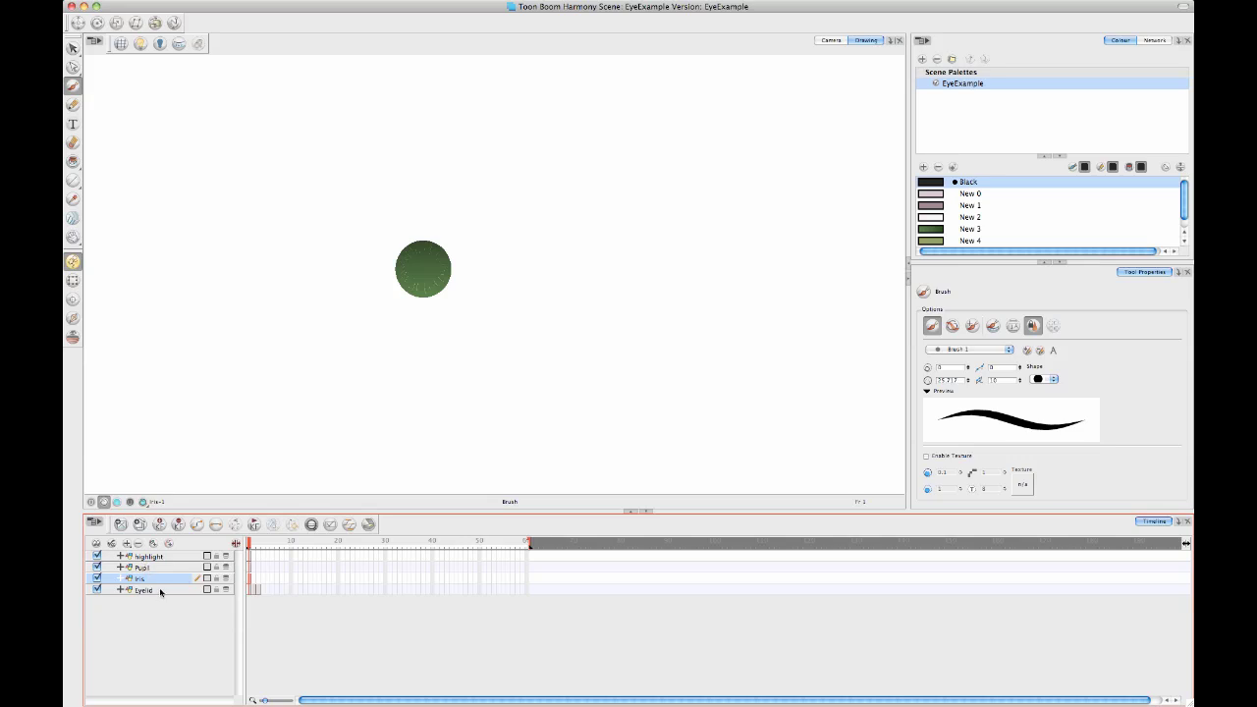
click(830, 40)
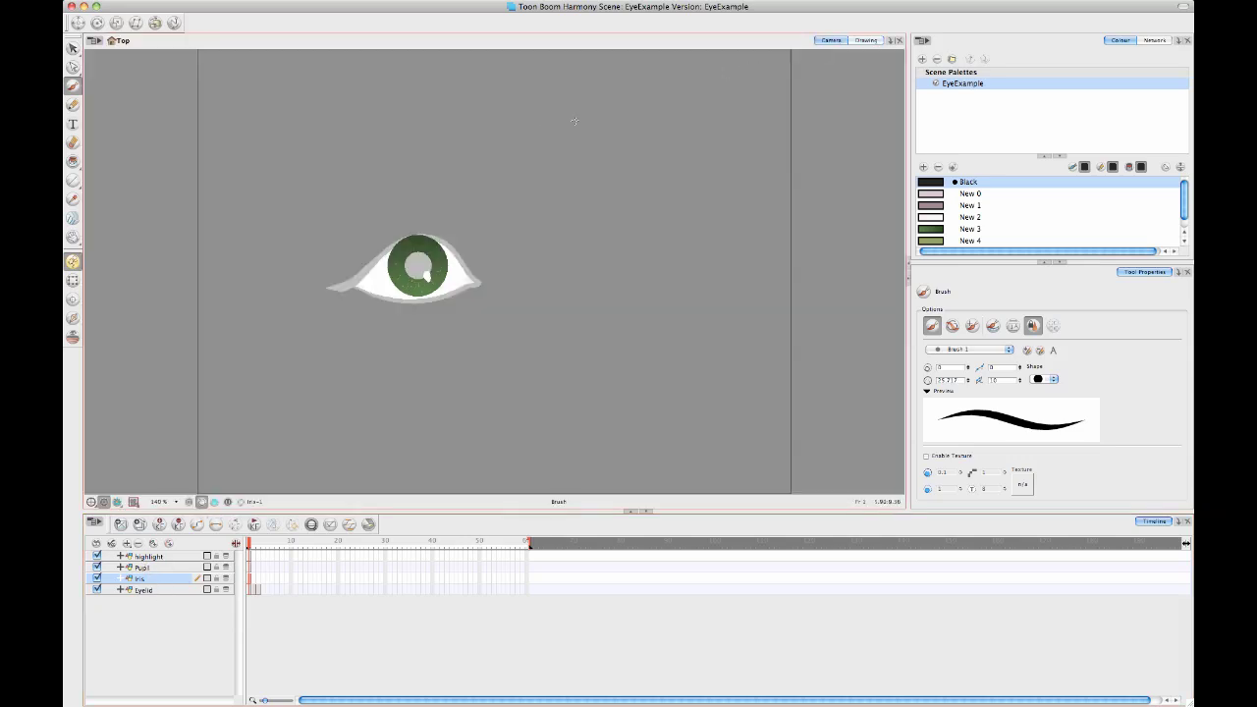
Step: Select the pupil in the camera view with the Transform tool
click(73, 281)
click(534, 232)
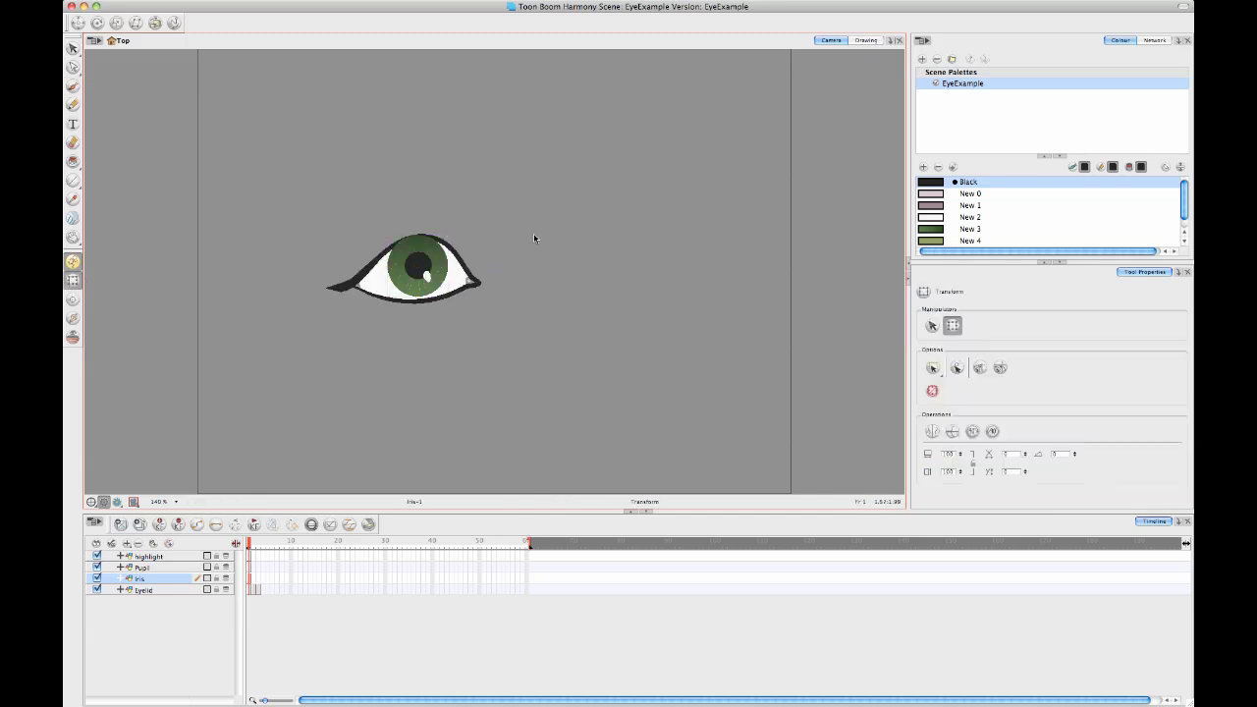
click(419, 263)
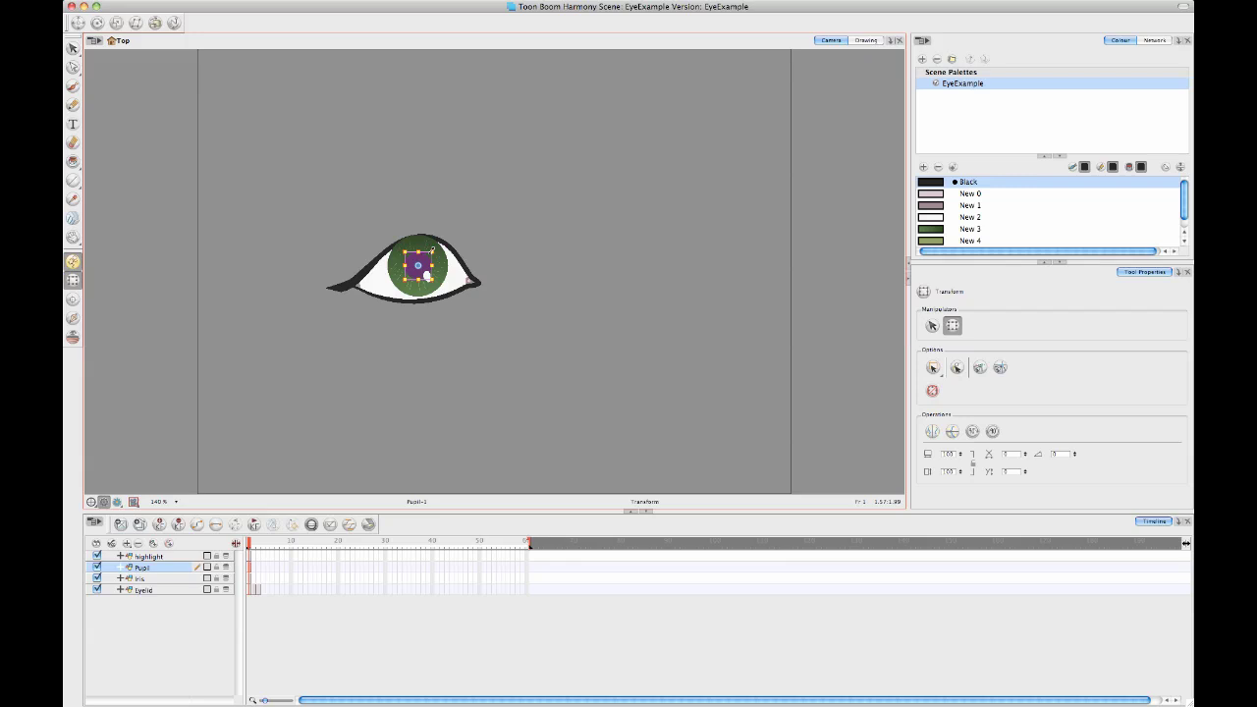
scroll(497, 368, up, 4)
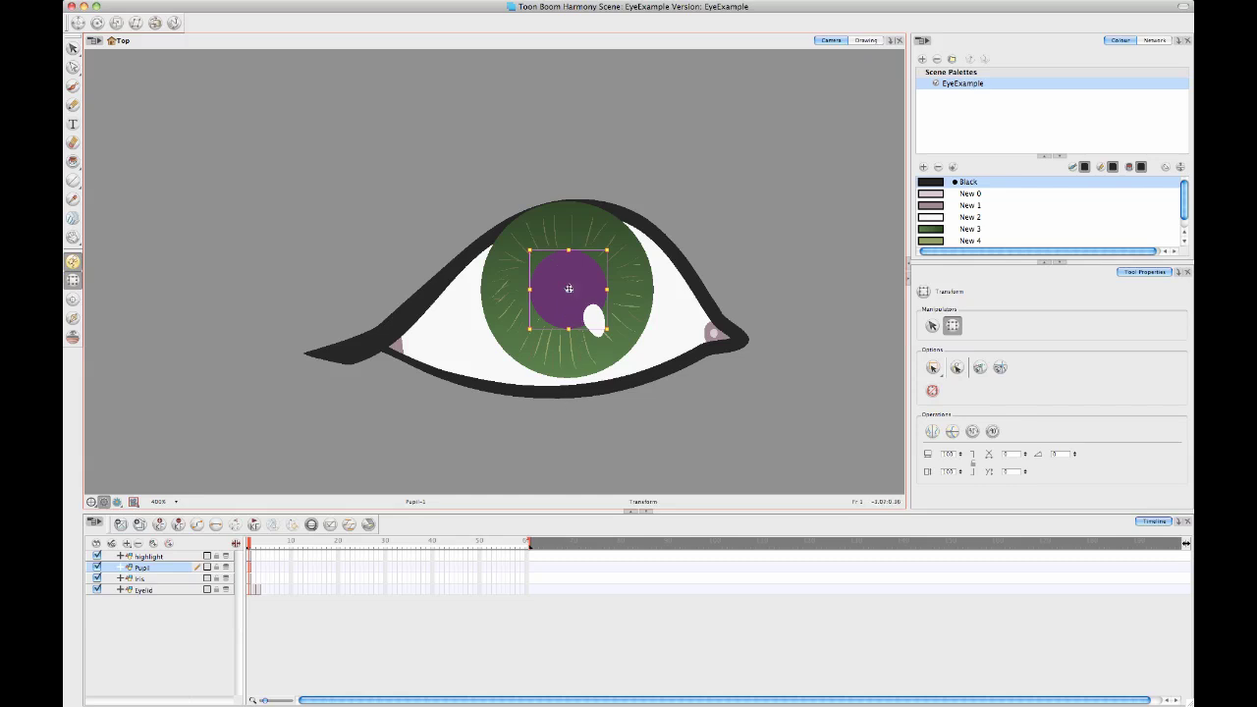
Step: Open the pupil in a Drawing view and select its circle
click(72, 301)
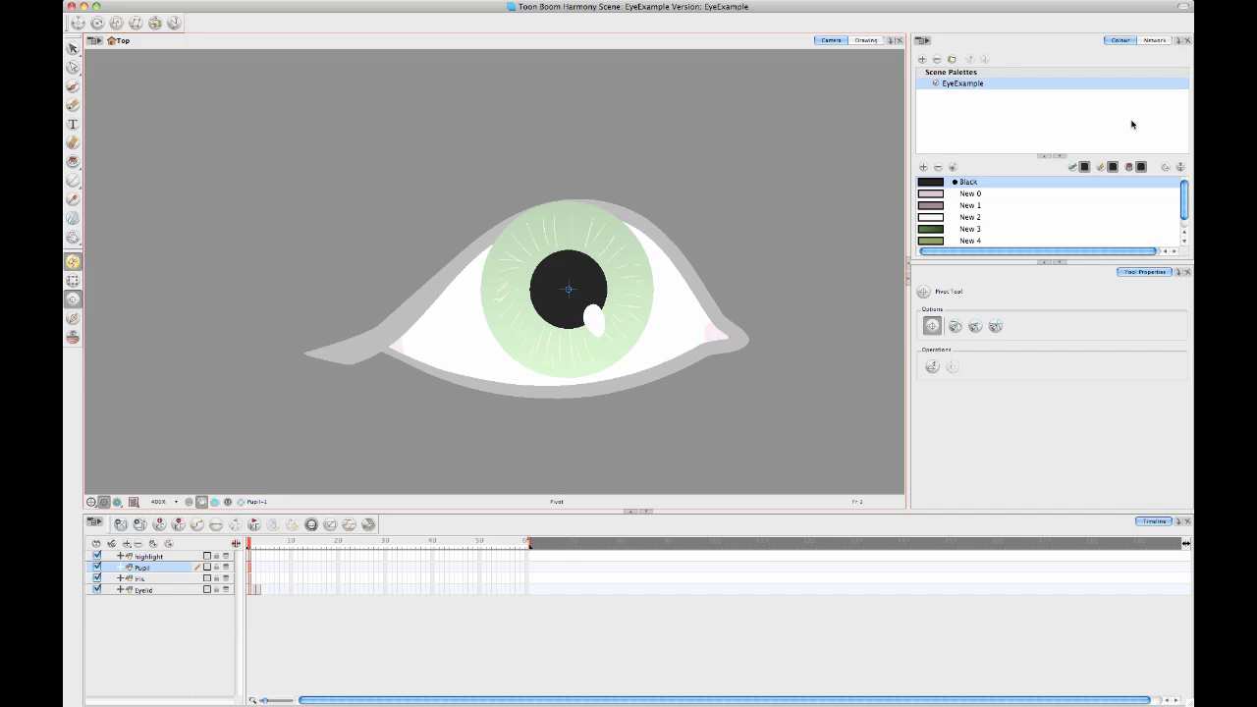
click(865, 40)
click(73, 47)
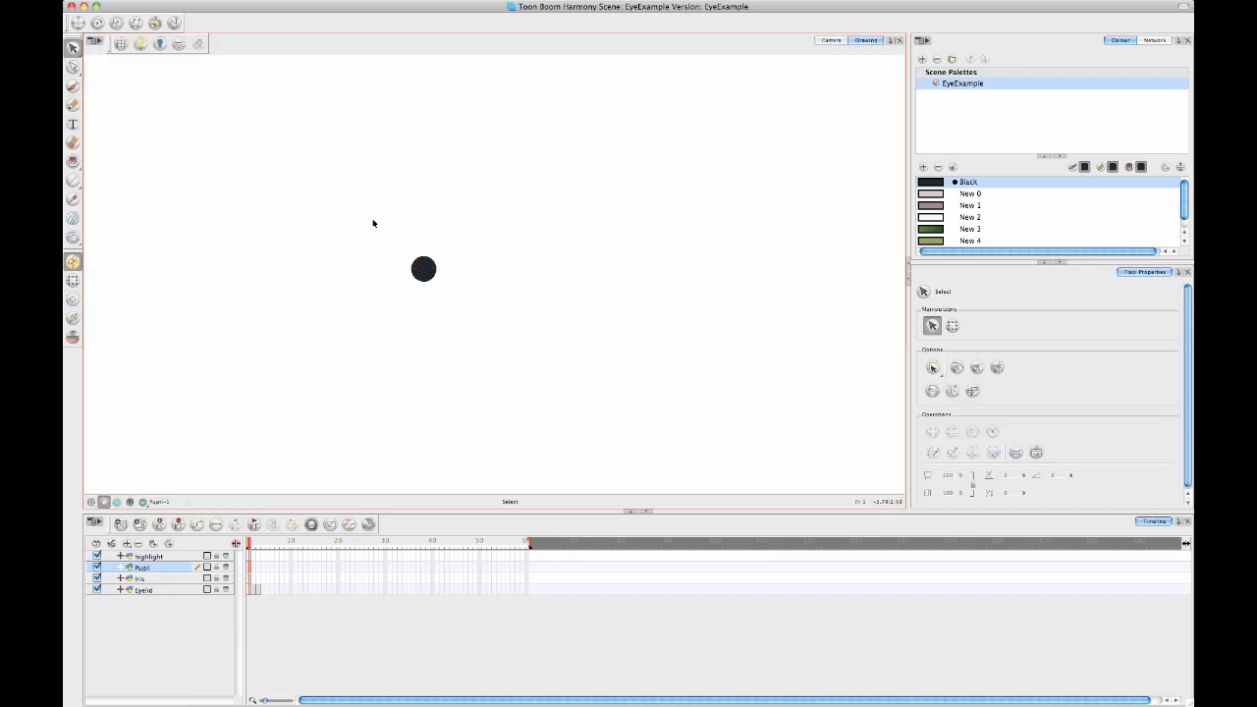
drag(459, 226, 336, 358)
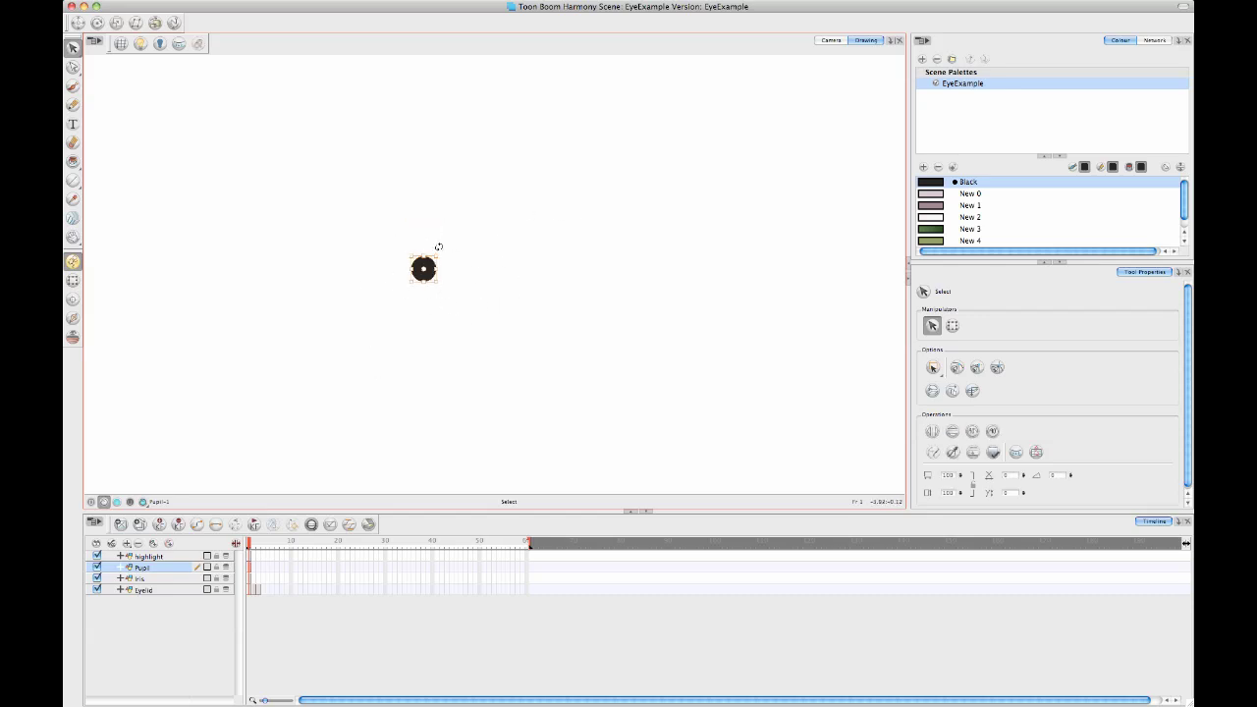
Step: Place the pupil's pivot point at the centre of the circle
click(71, 301)
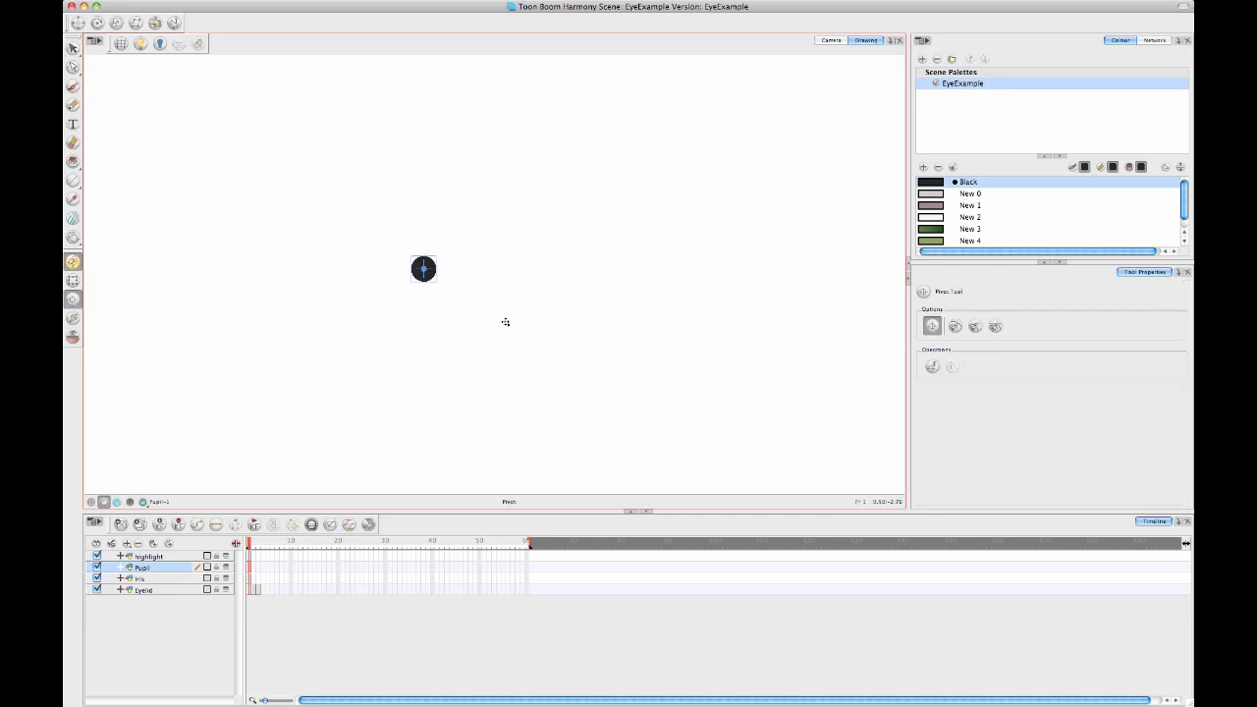
click(543, 294)
scroll(477, 317, up, 4)
drag(272, 308, 572, 350)
scroll(572, 351, up, 4)
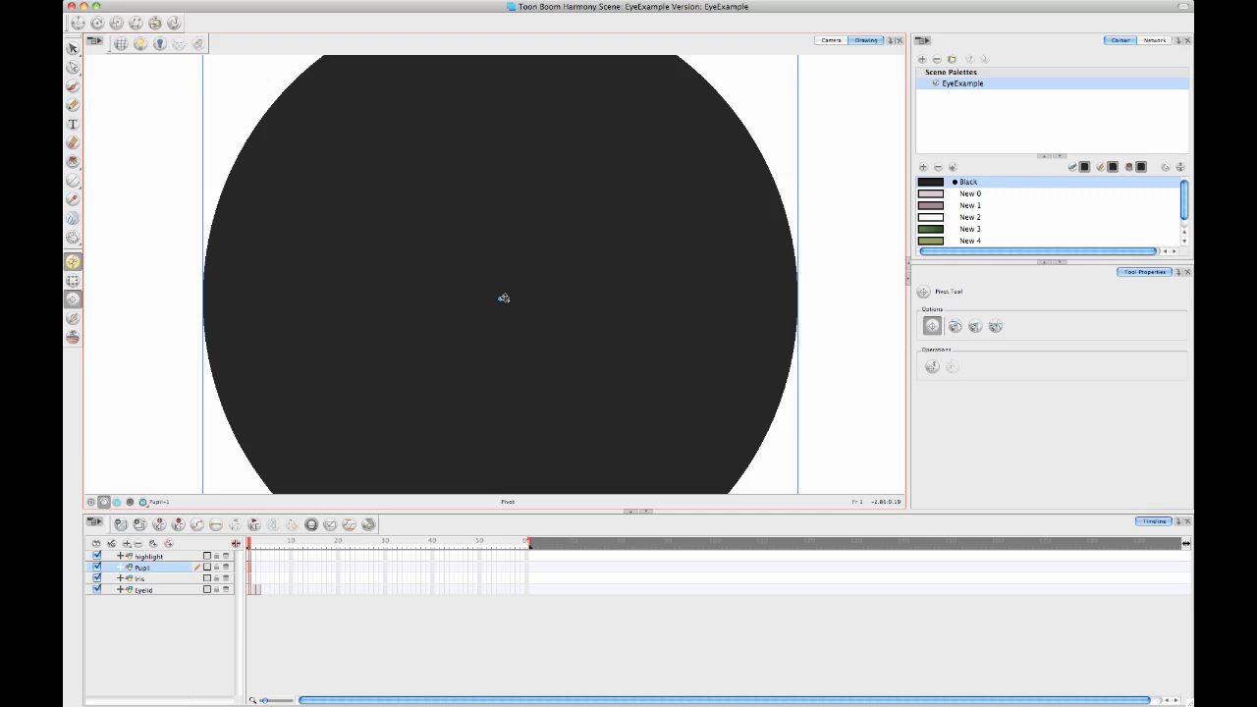
drag(541, 316, 531, 297)
scroll(531, 298, down, 2)
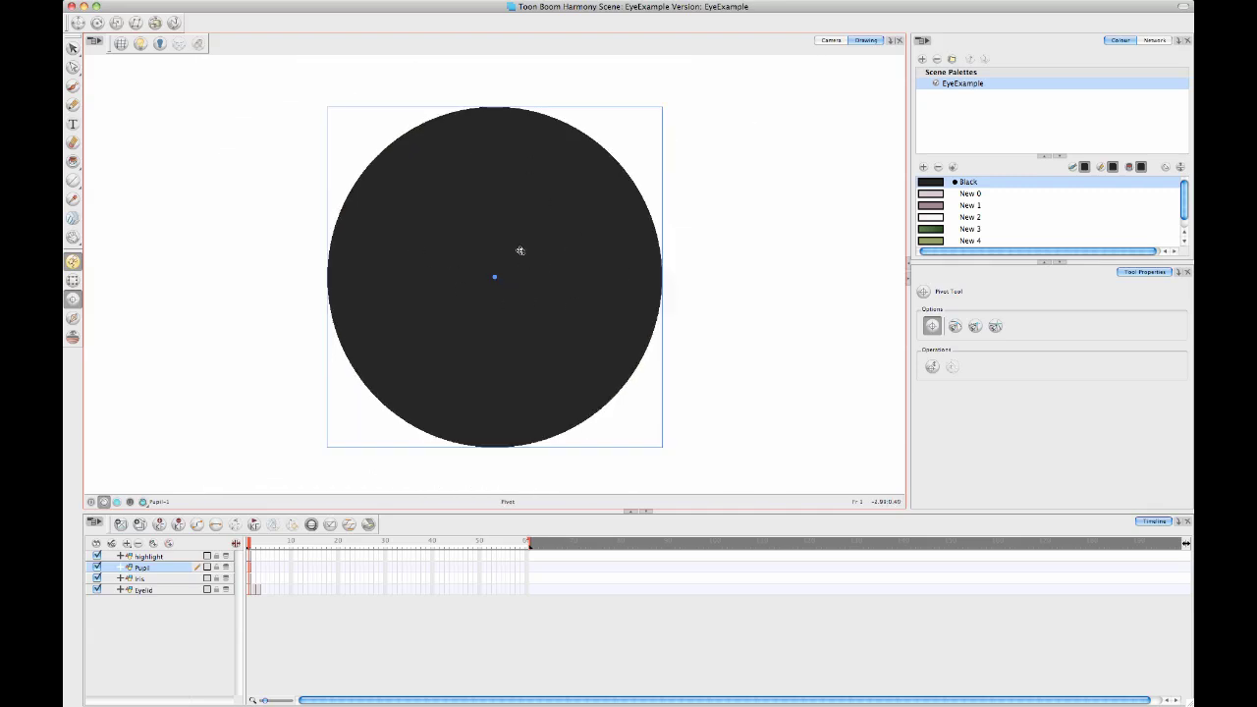
scroll(504, 289, up, 2)
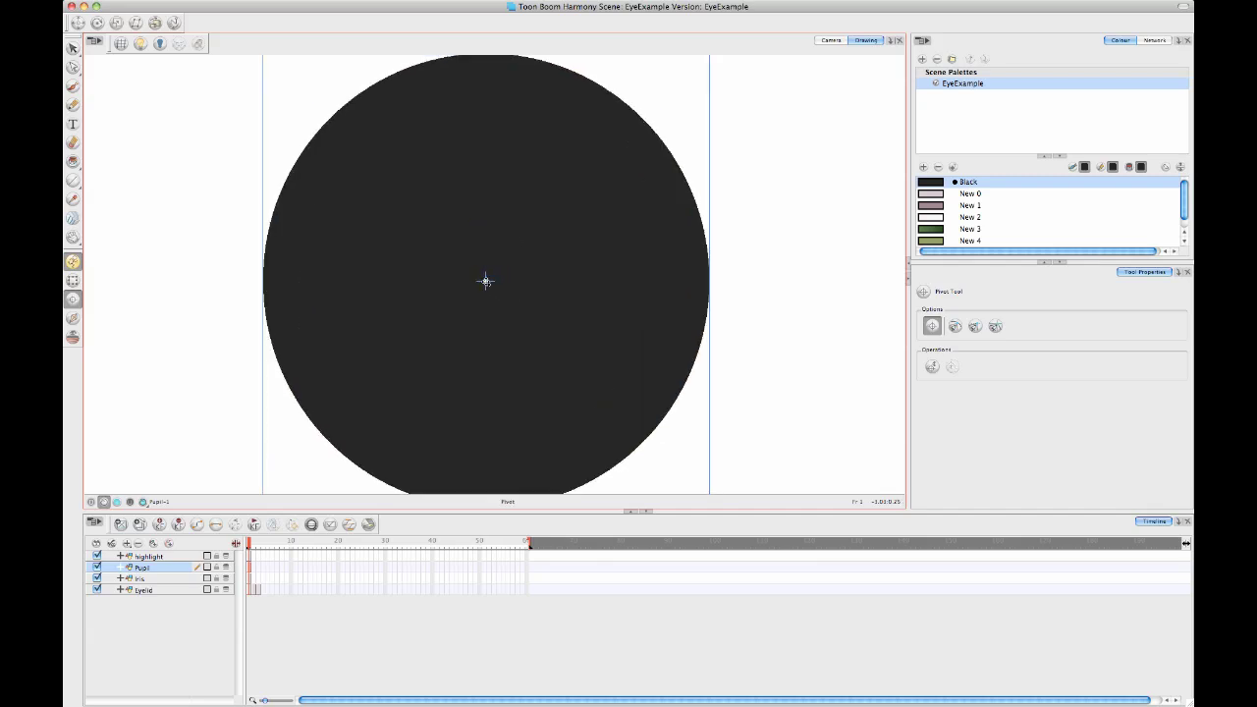
Step: In the Camera view, enlarge the pupil with Transform, then shrink it back to its original size
click(831, 40)
click(72, 280)
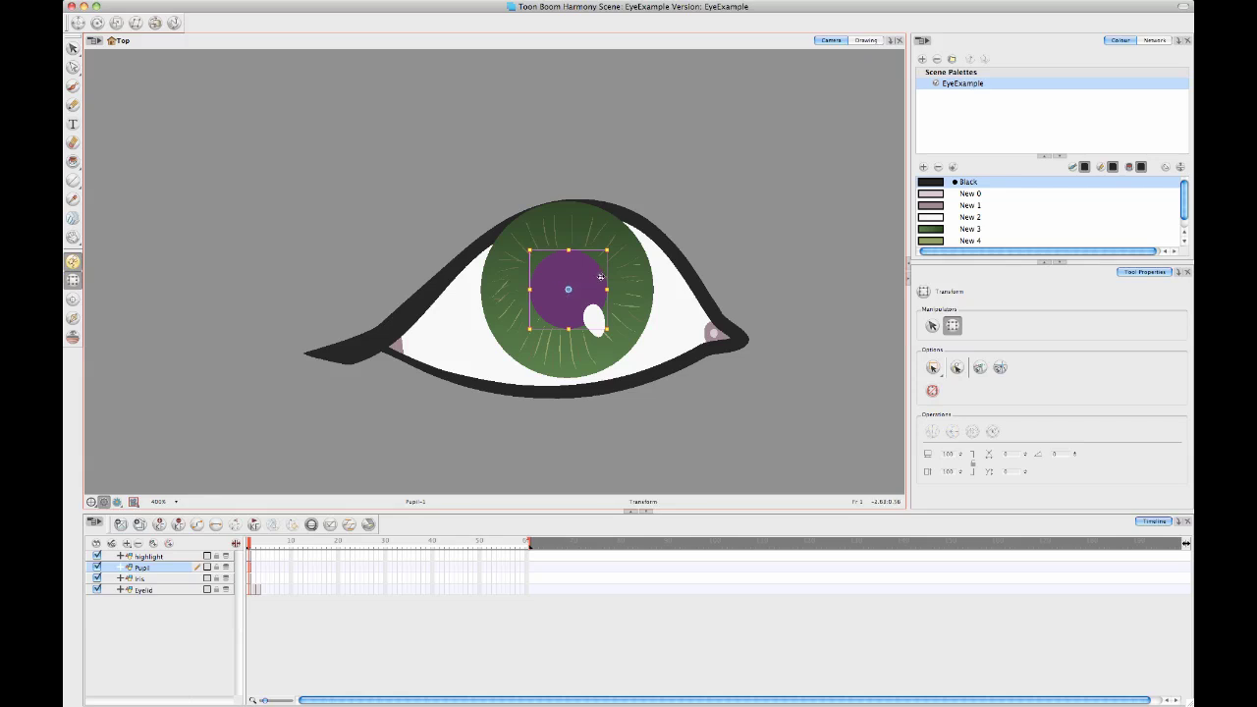
drag(608, 249, 644, 213)
click(751, 190)
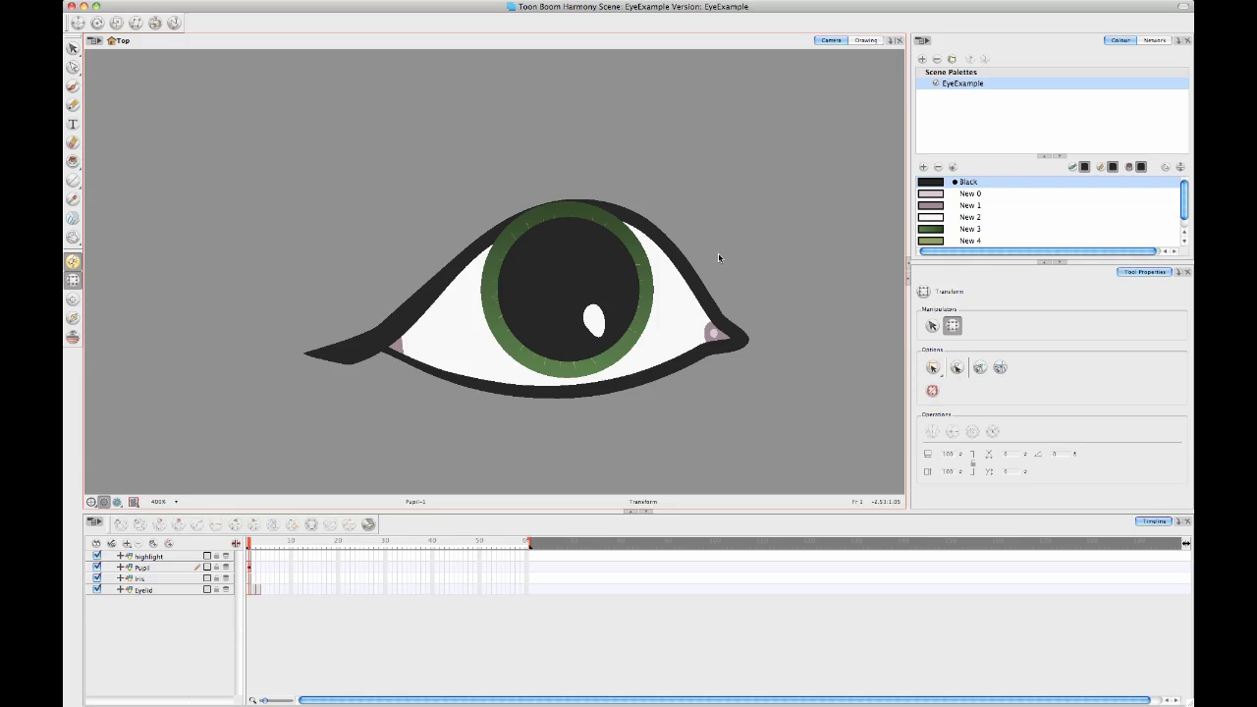
click(601, 275)
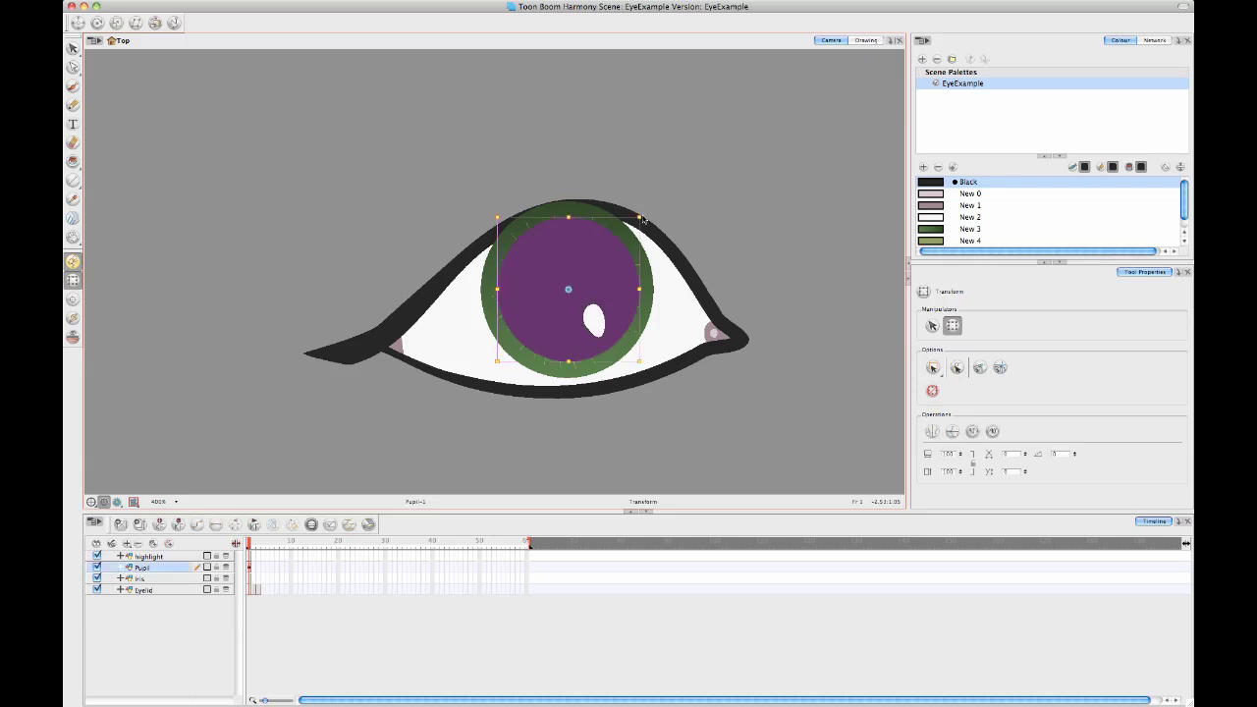
drag(640, 217, 589, 269)
click(696, 211)
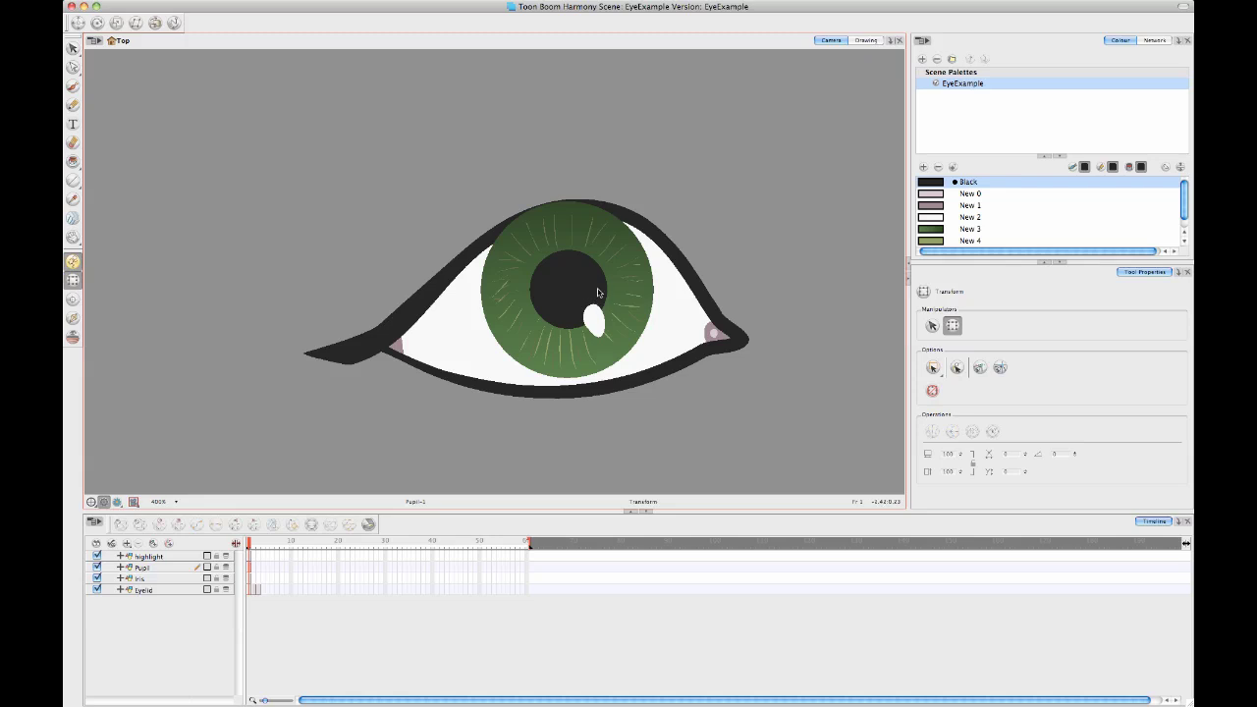
Step: Select the pupil, highlight and iris one after another in the eye, then deselect
click(591, 309)
click(596, 321)
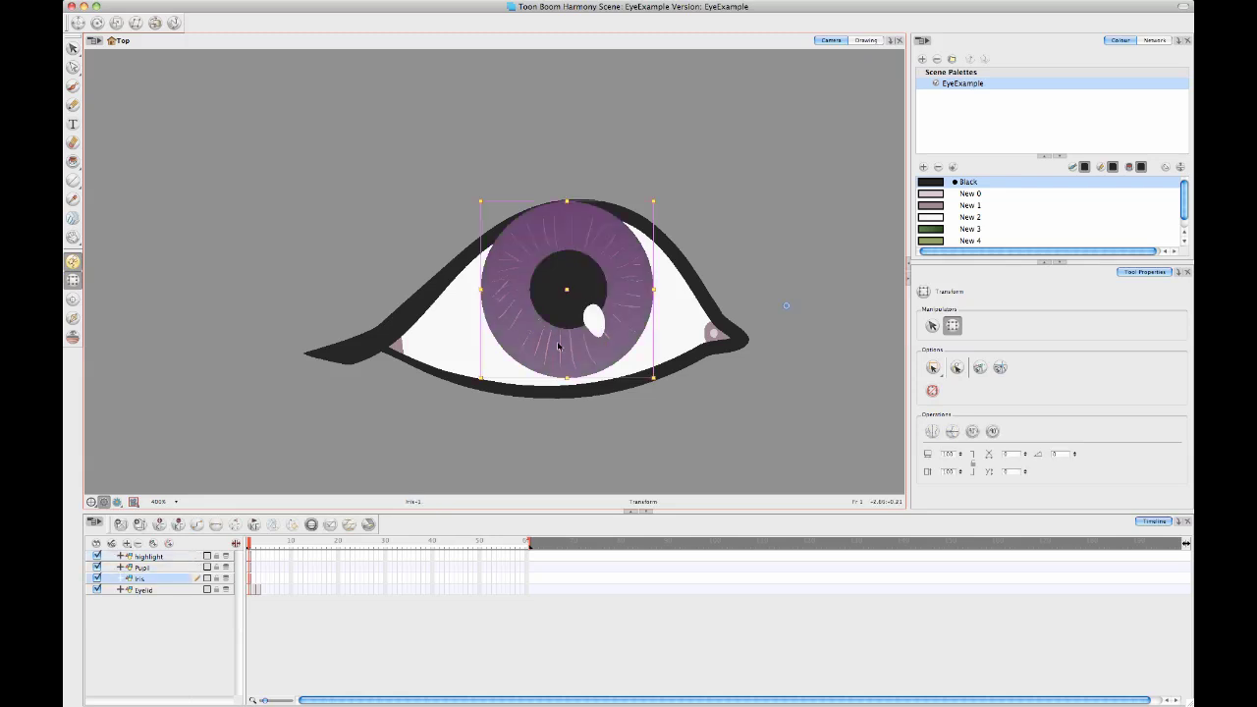
click(557, 345)
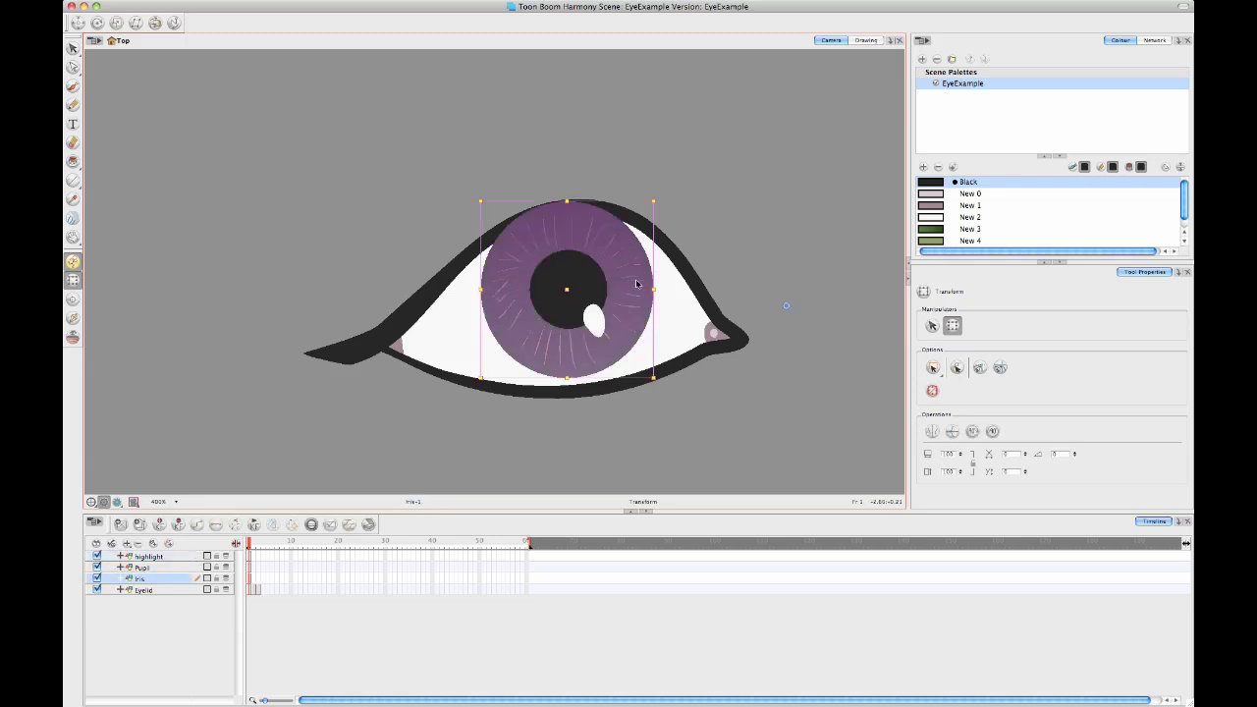
click(729, 230)
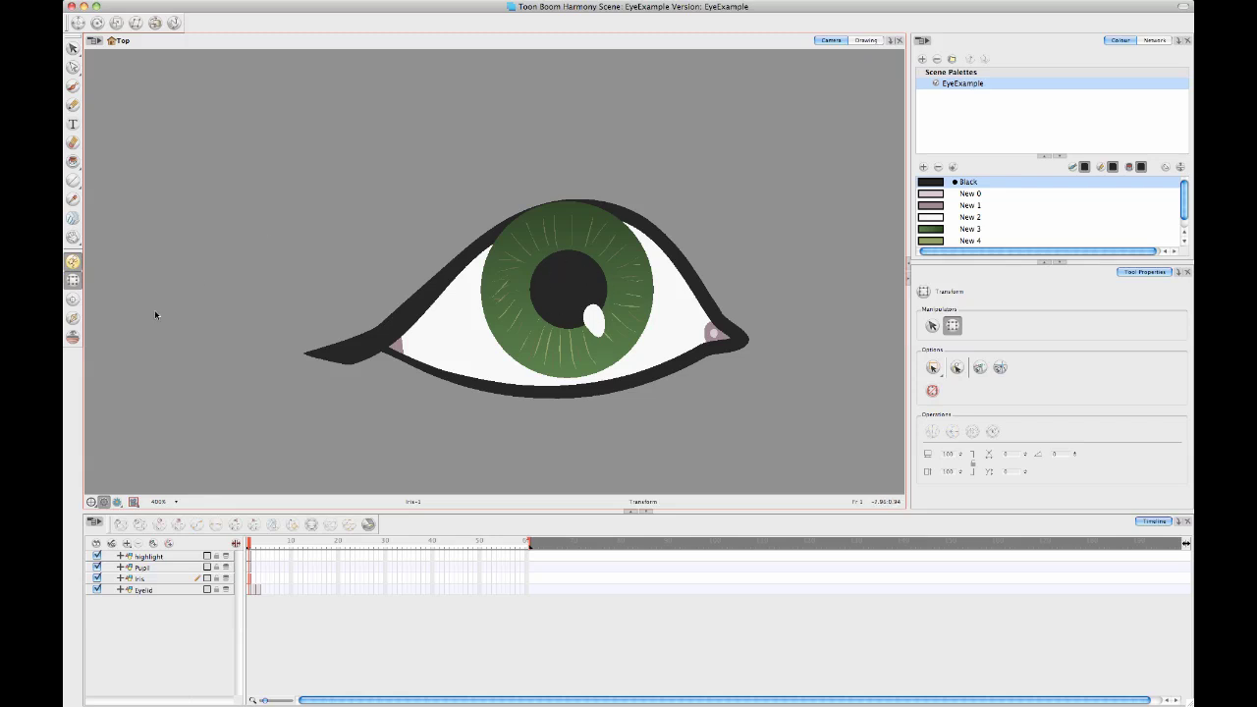
Step: Add a Pupil-P peg parenting the Pupil layer and show the Network view
click(160, 569)
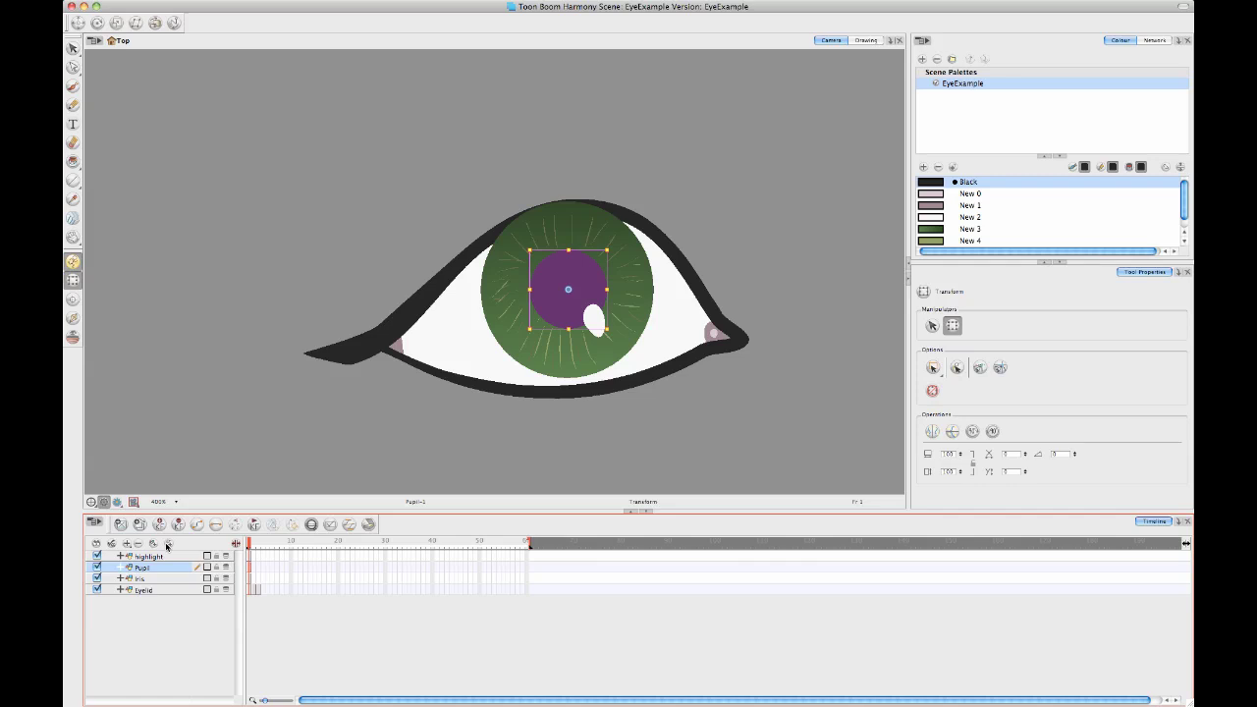
click(168, 544)
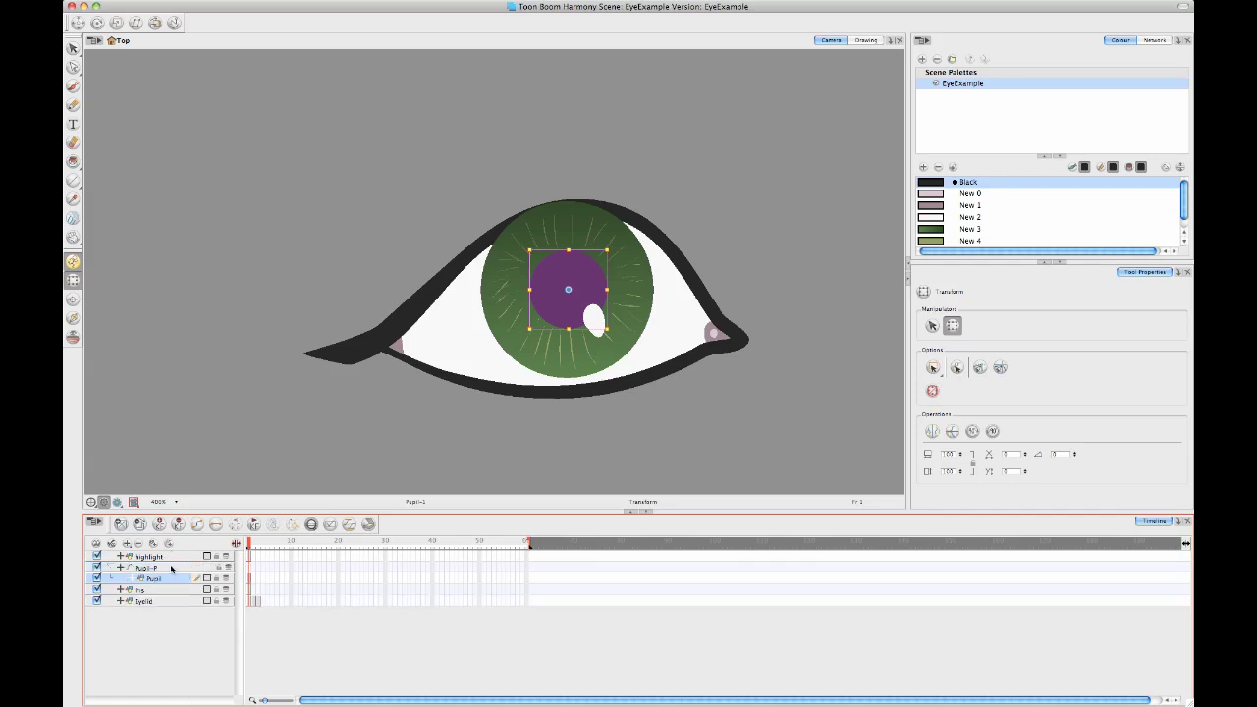
click(171, 557)
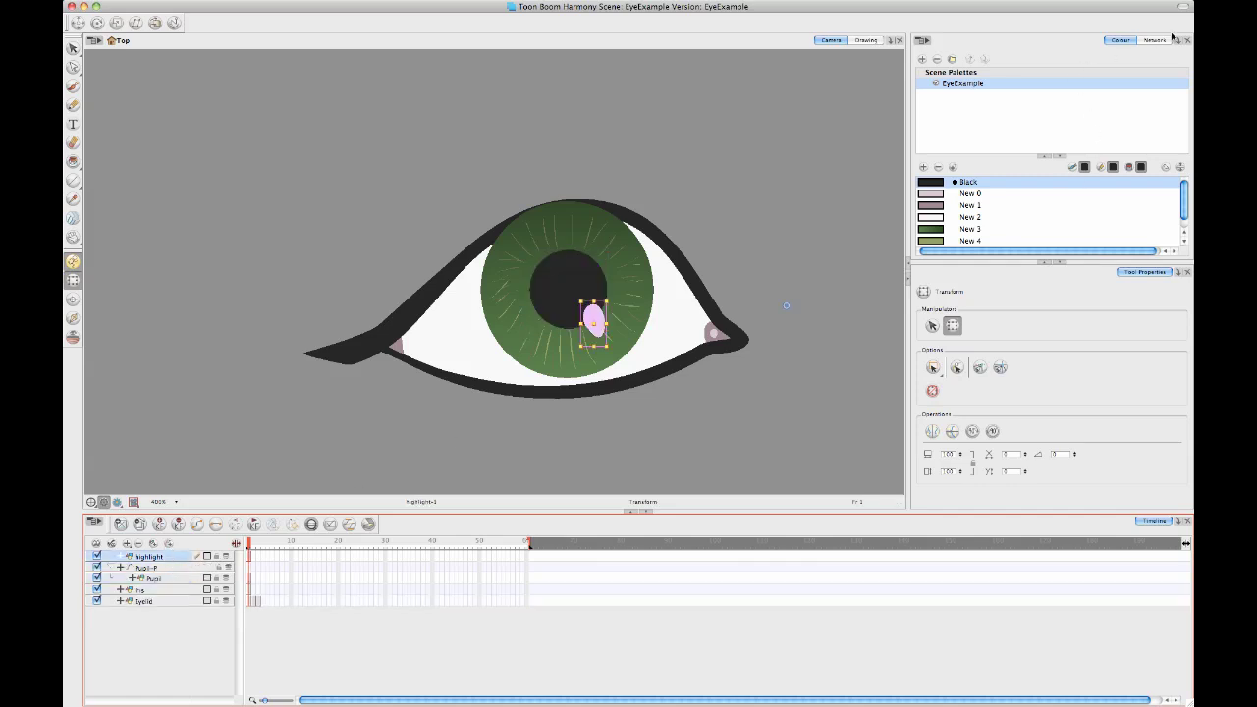
click(1154, 41)
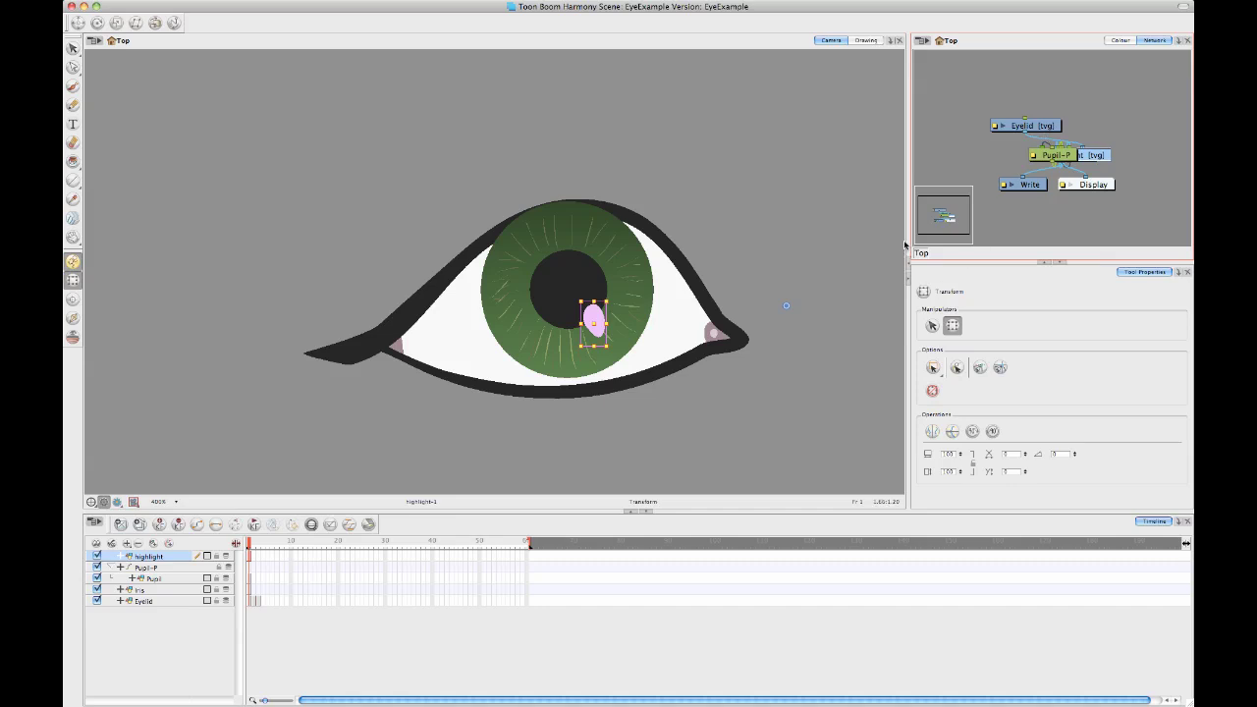
Step: Widen the network panel and enable the Network View toolbar
drag(907, 248, 752, 246)
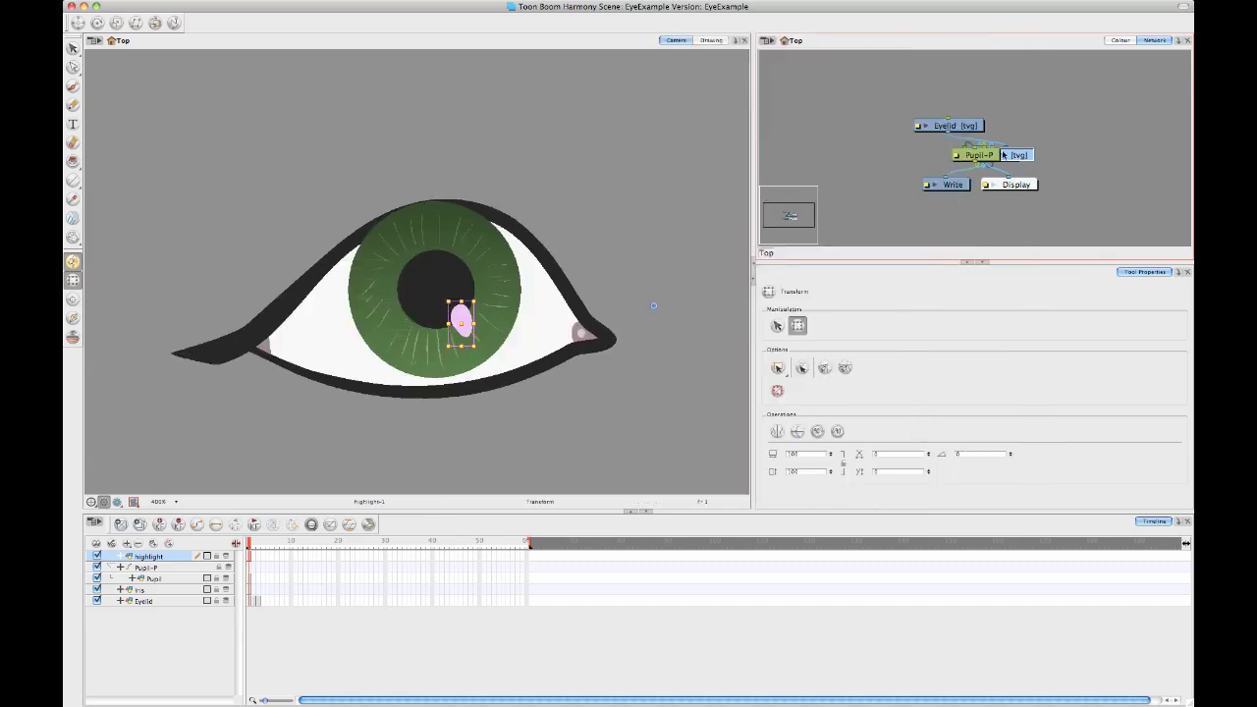
right_click(932, 46)
key(Escape)
right_click(934, 22)
click(989, 182)
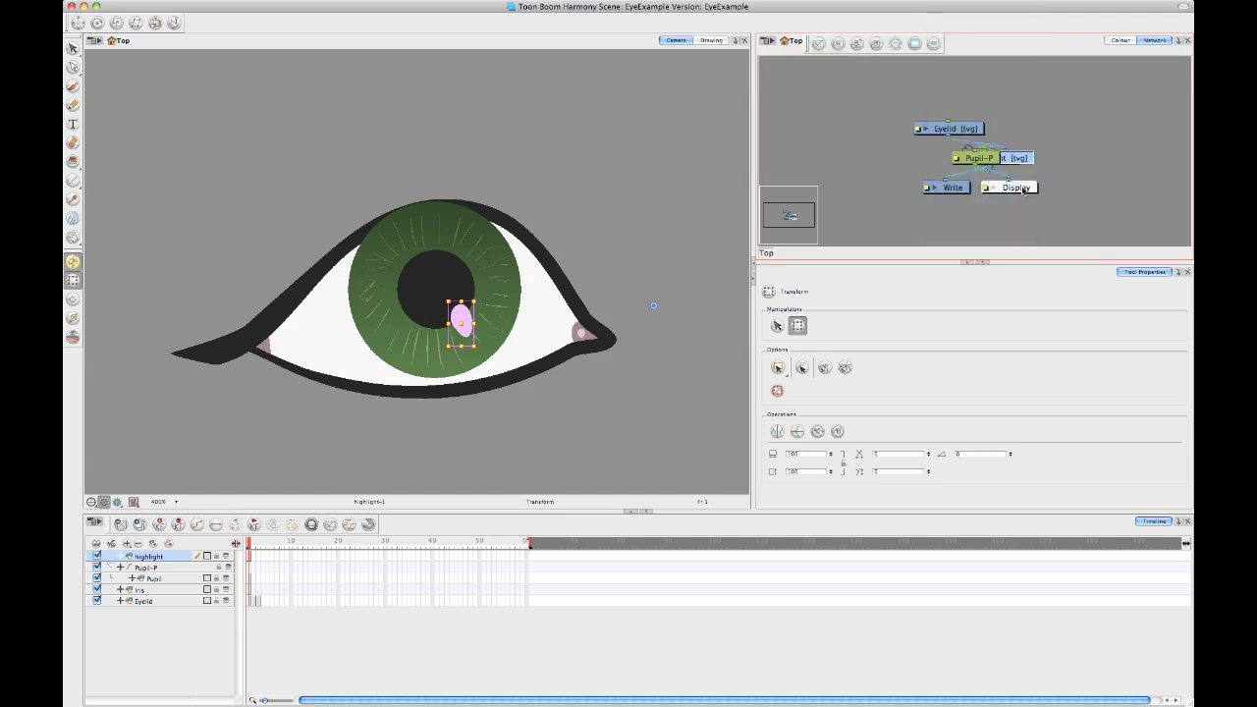
Step: Move the Display node aside and auto-arrange the nodes with Order Network
drag(1018, 188, 1027, 190)
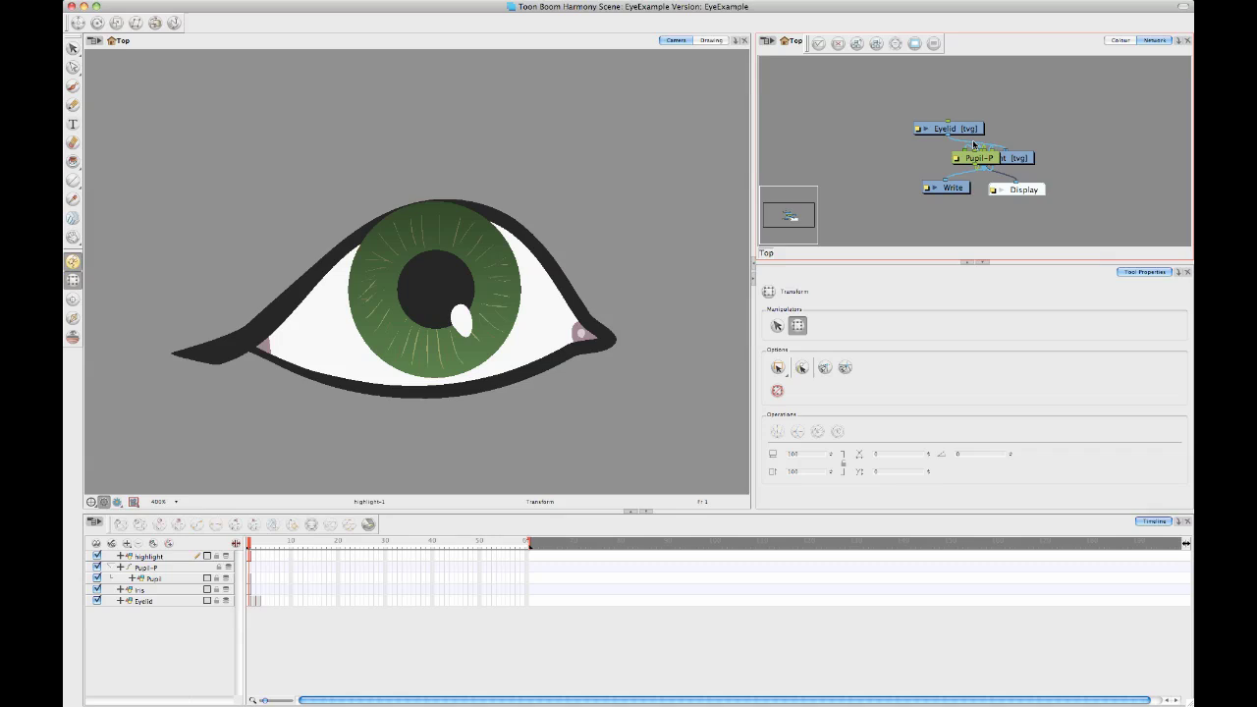
click(860, 46)
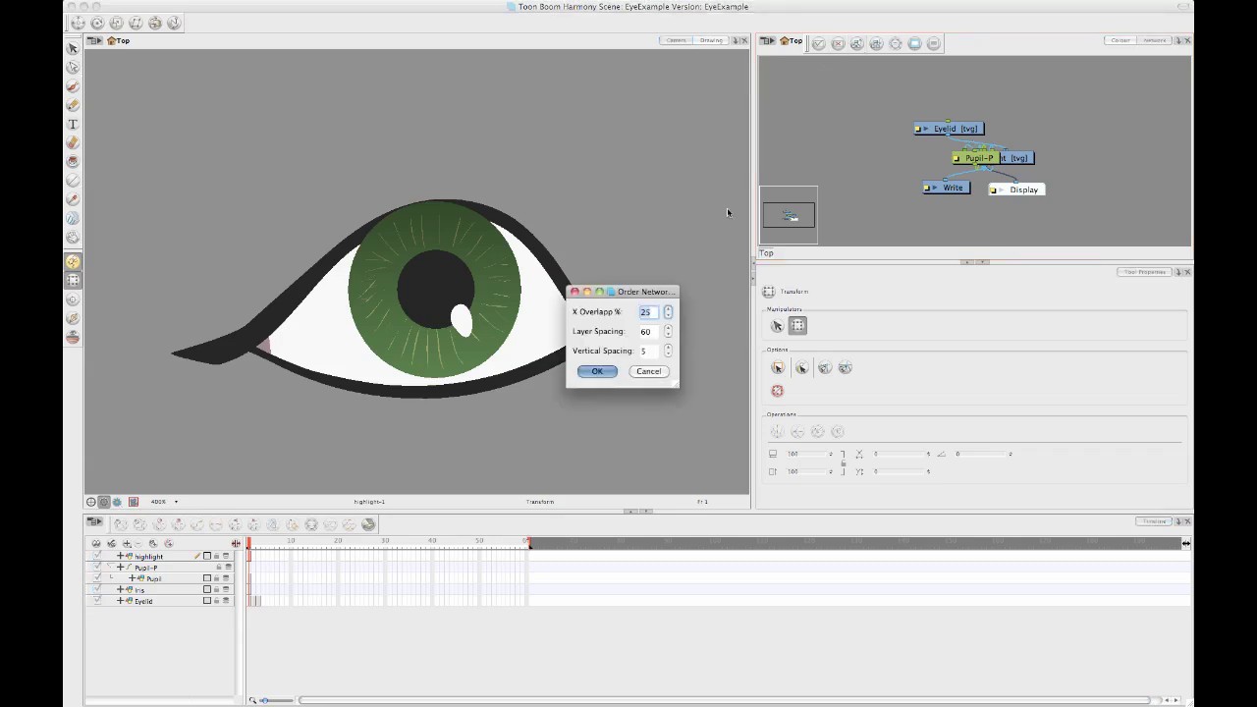
click(601, 370)
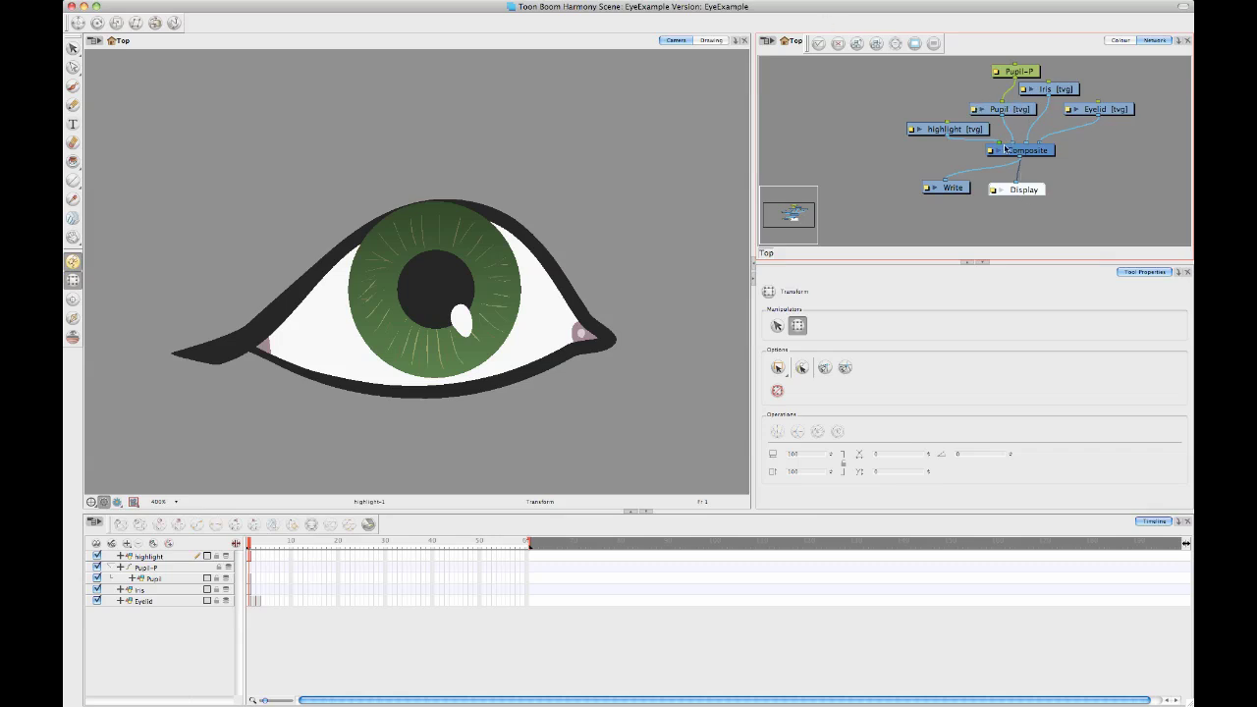
scroll(1024, 165, up, 3)
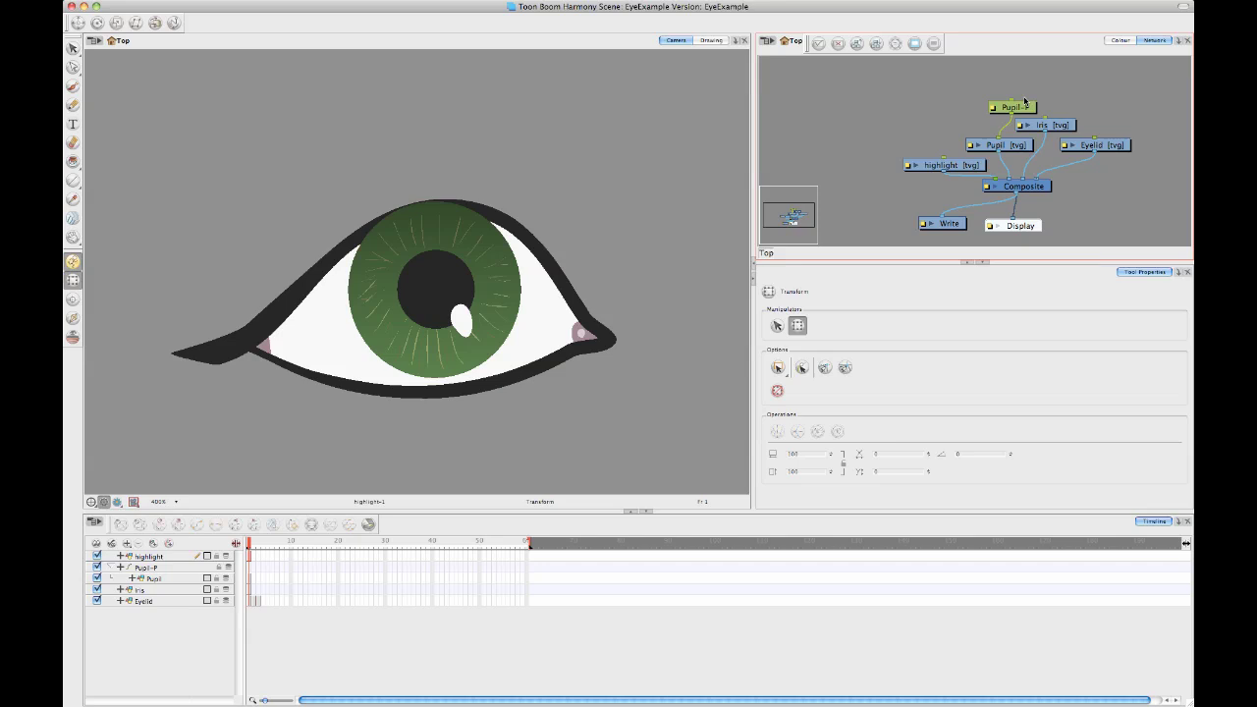
Step: Arrange the Pupil and Iris nodes and connect Iris under the Pupil-P peg
drag(1017, 106, 982, 86)
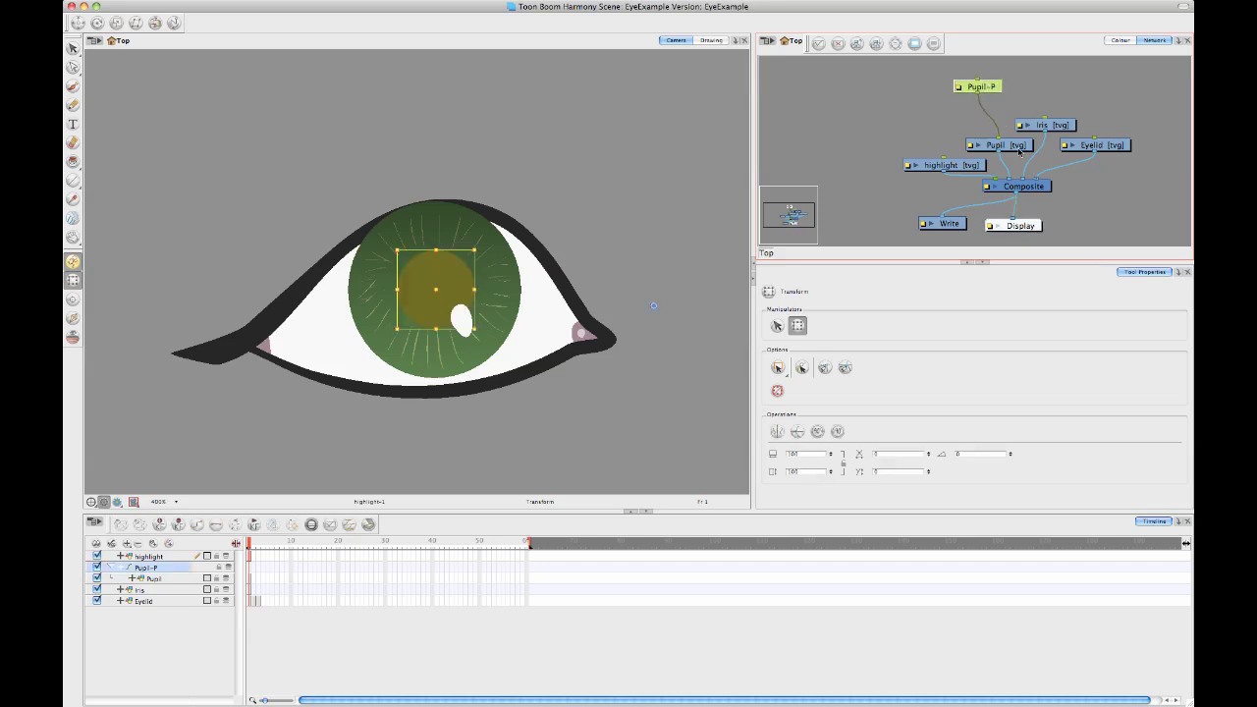
drag(1003, 146, 937, 160)
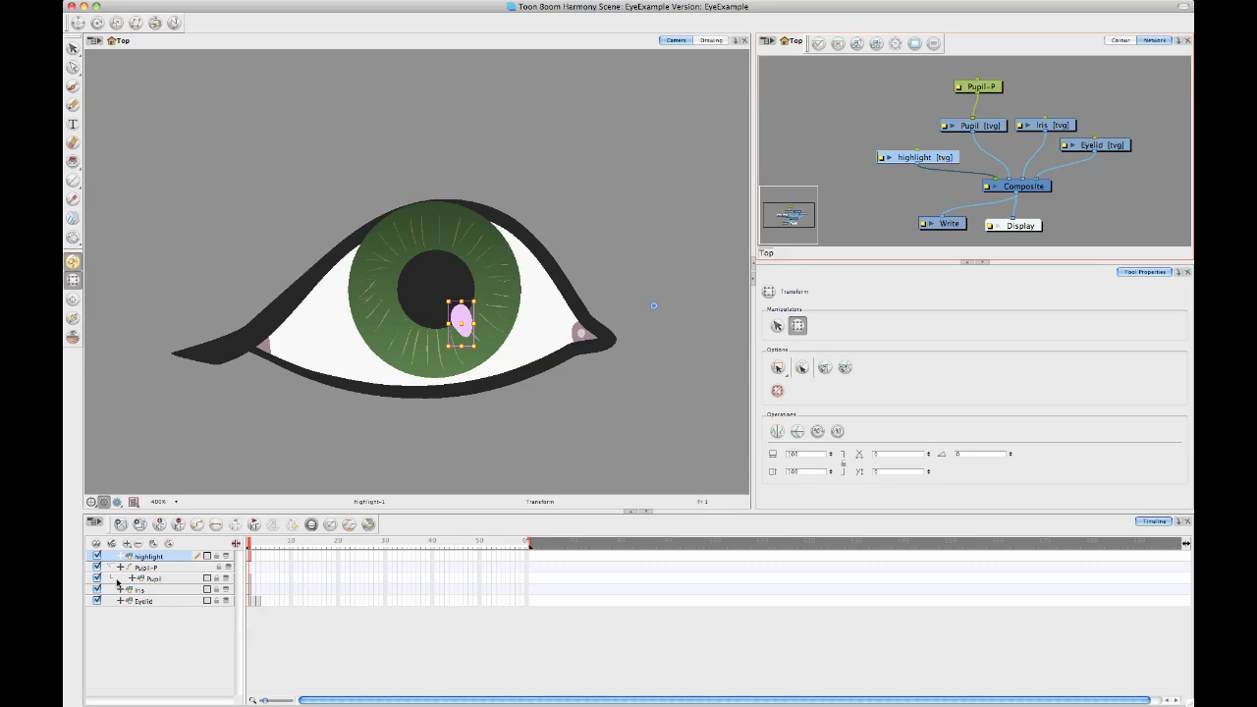
drag(1052, 125, 1065, 118)
drag(992, 88, 1055, 110)
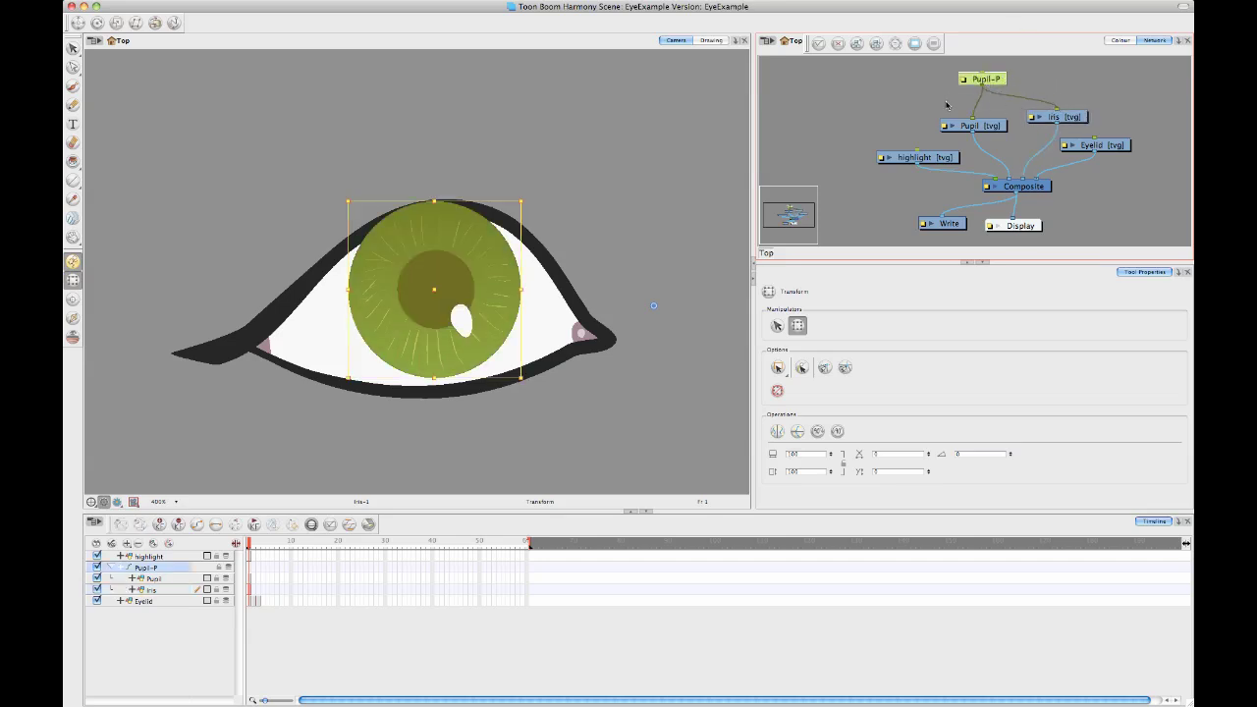
Step: Connect the highlight under Pupil-P and move pupil, iris and highlight up-right together
drag(982, 90, 918, 155)
mouse_move(982, 82)
mouse_down()
mouse_move(978, 93)
mouse_move(997, 80)
mouse_move(984, 83)
mouse_up()
drag(443, 291, 472, 232)
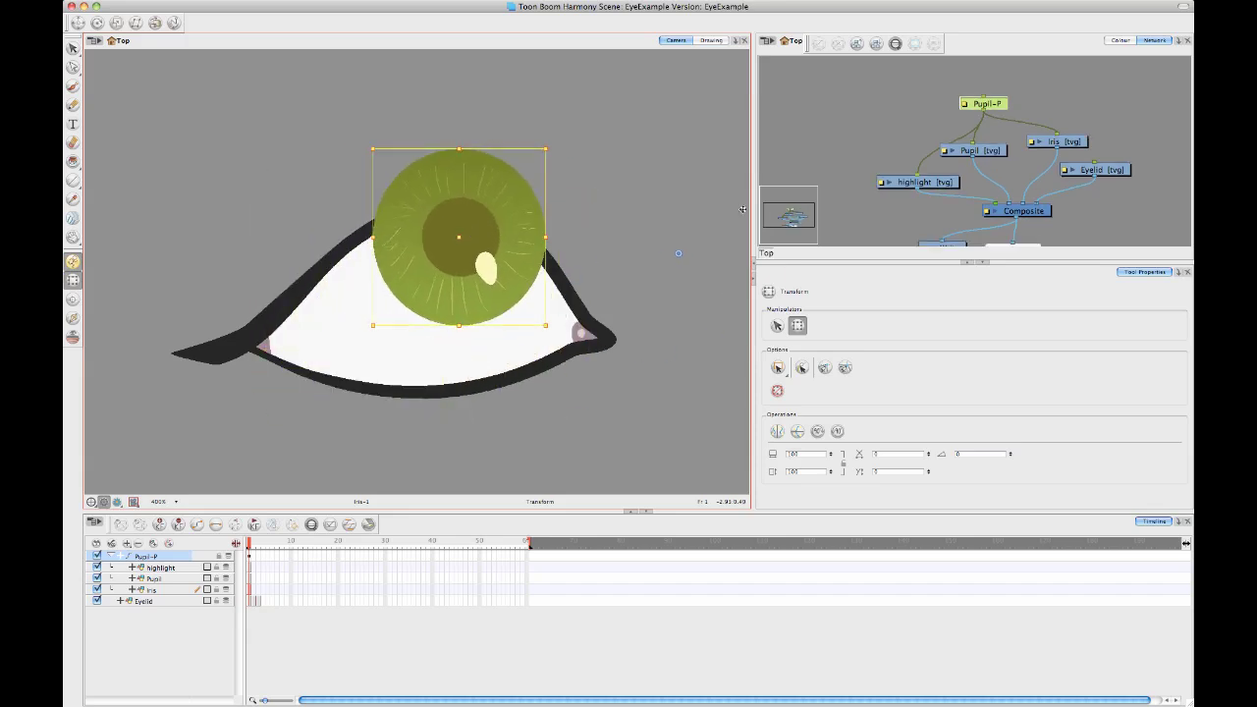
click(583, 186)
drag(540, 325, 630, 321)
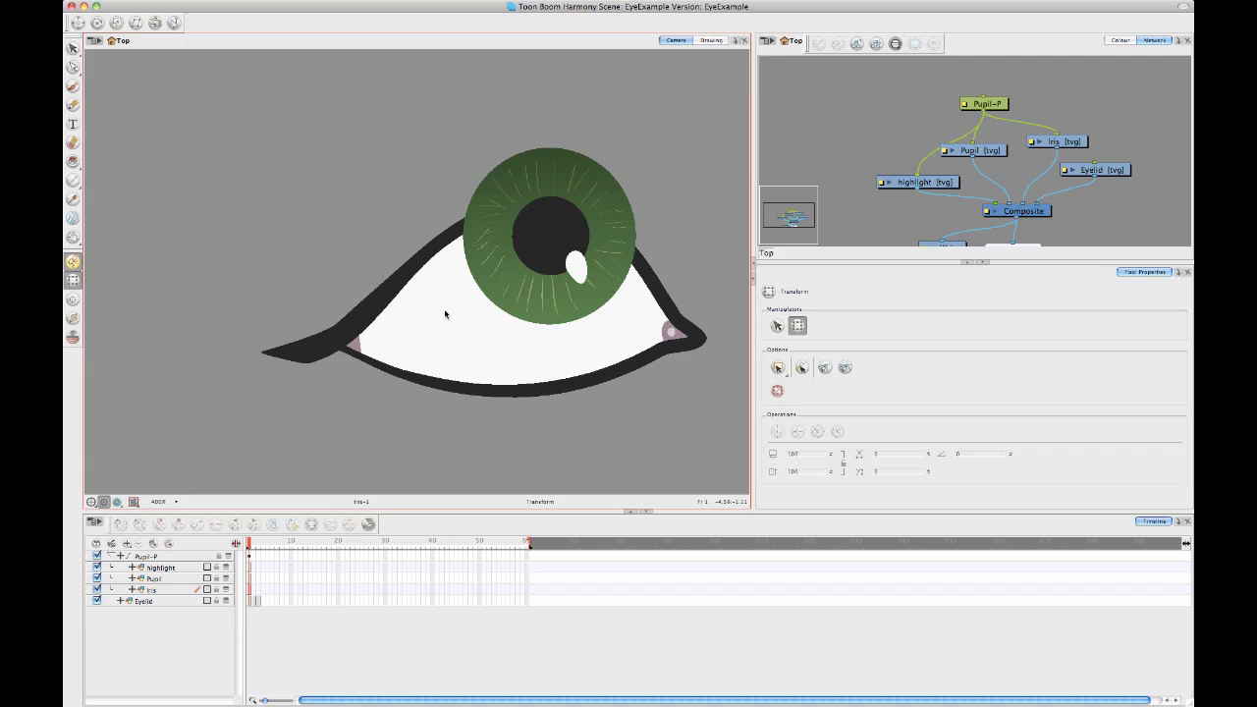
Step: Switch to the Drawing view, select the Eyelid layer and zoom out on it
click(710, 40)
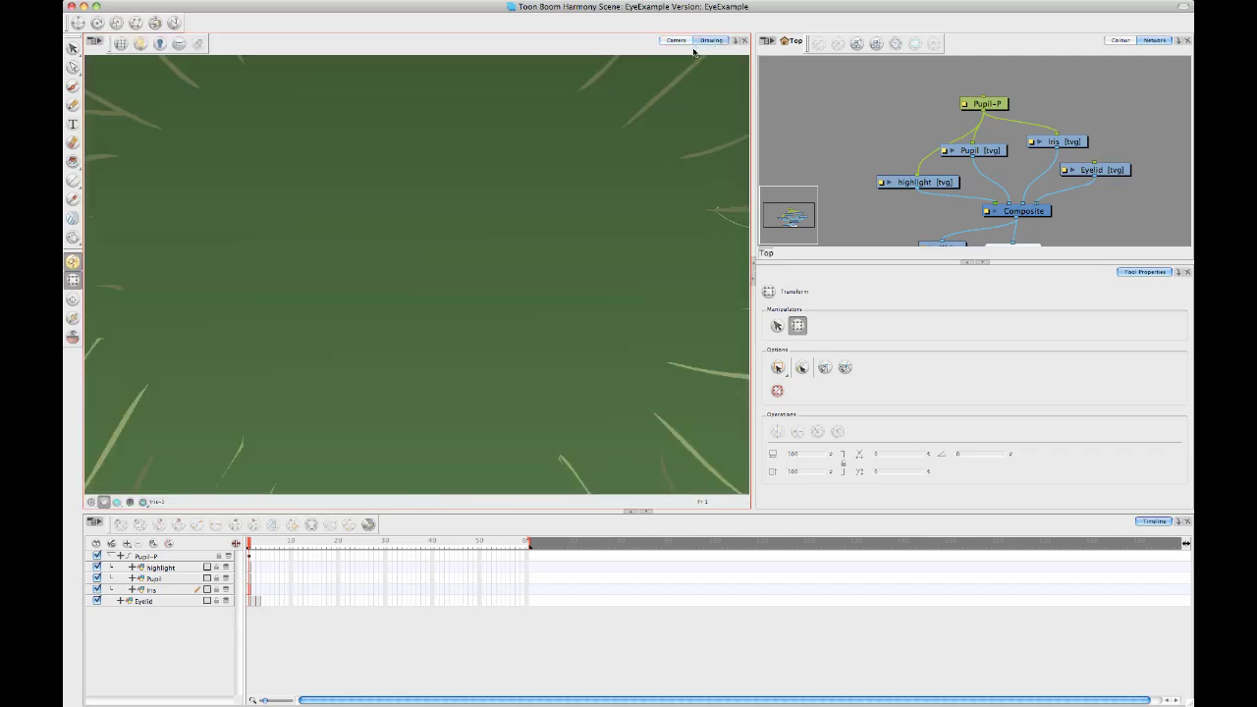
click(246, 600)
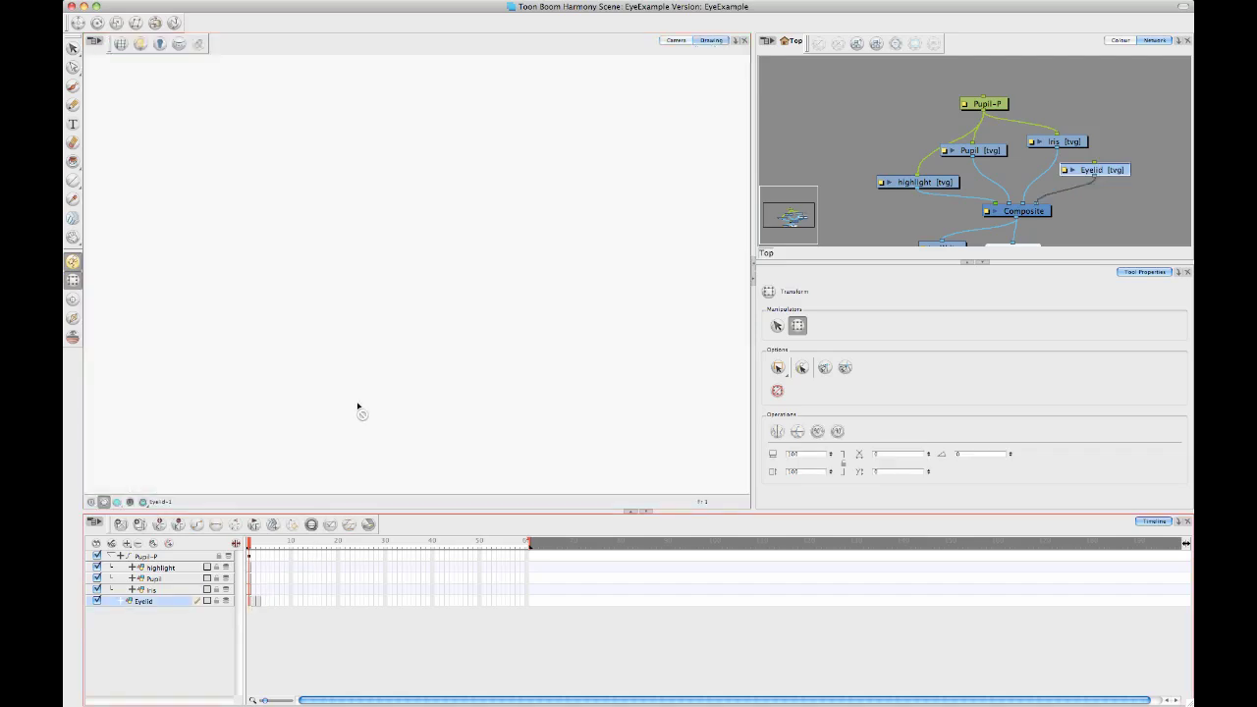
scroll(366, 366, down, 1)
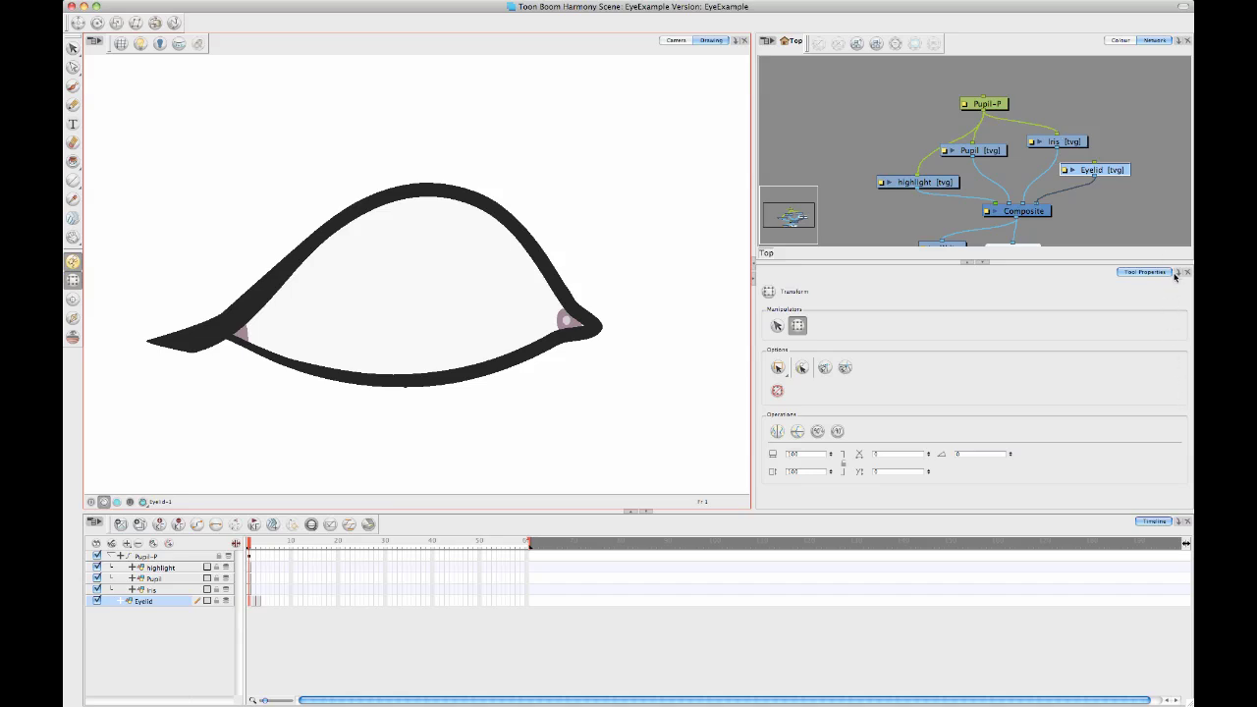
click(1179, 274)
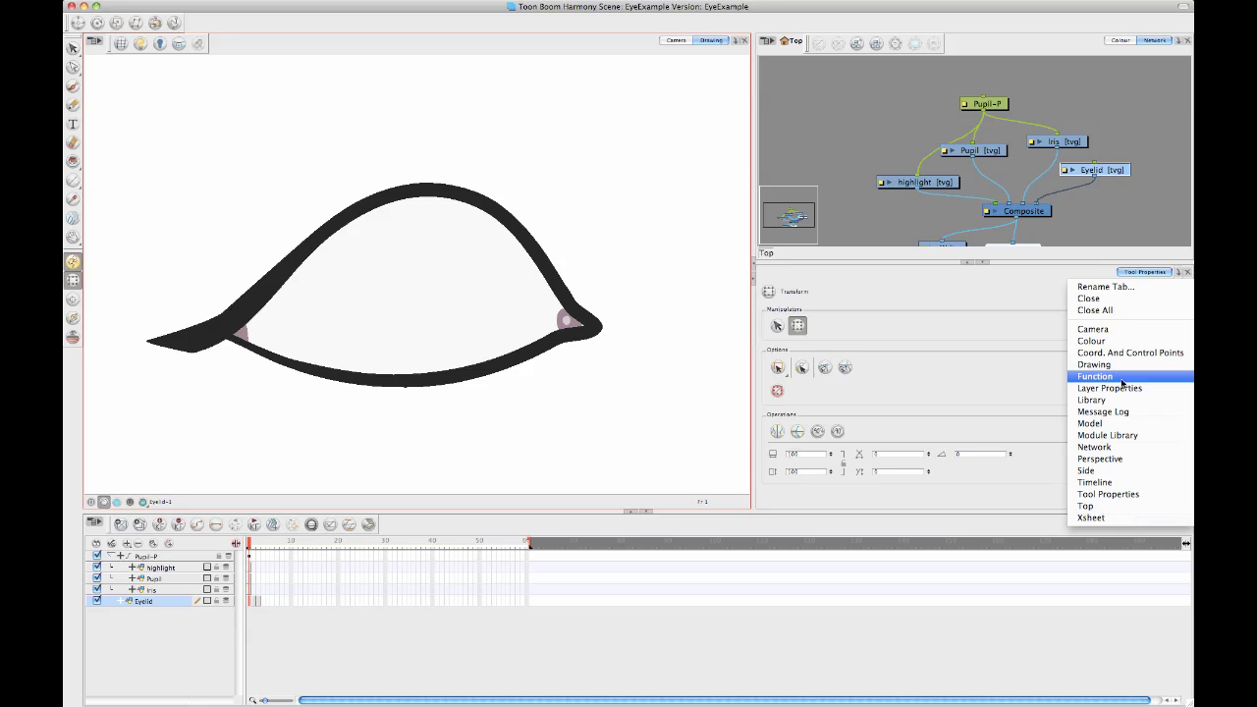
Step: Drag Colour-Override from the Module Library onto the Eyelid–Composite link
click(1112, 435)
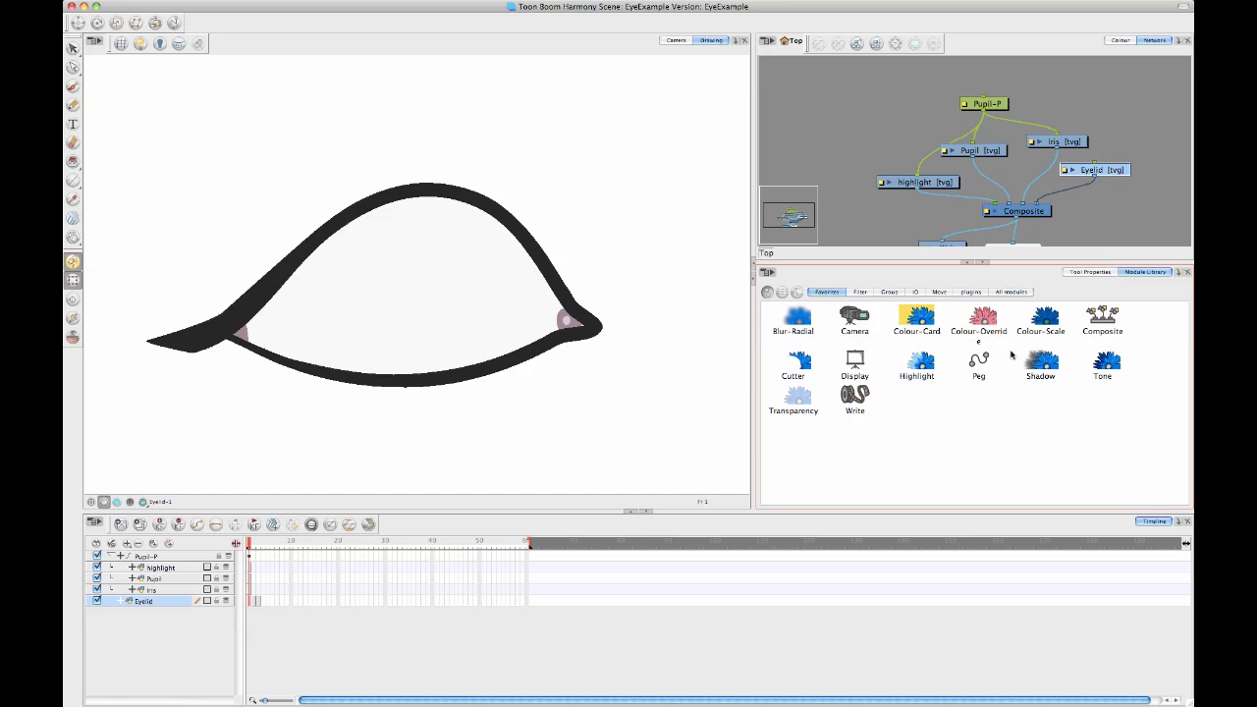
drag(988, 326, 1160, 139)
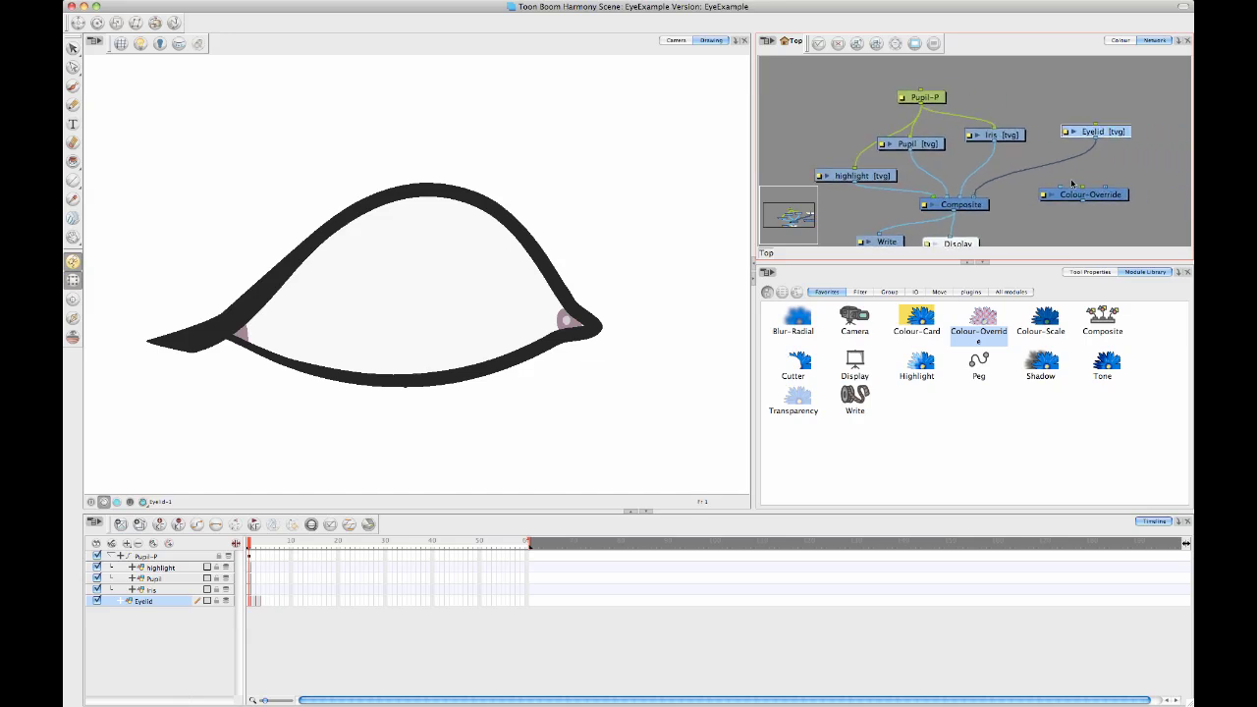
drag(1123, 200, 1086, 172)
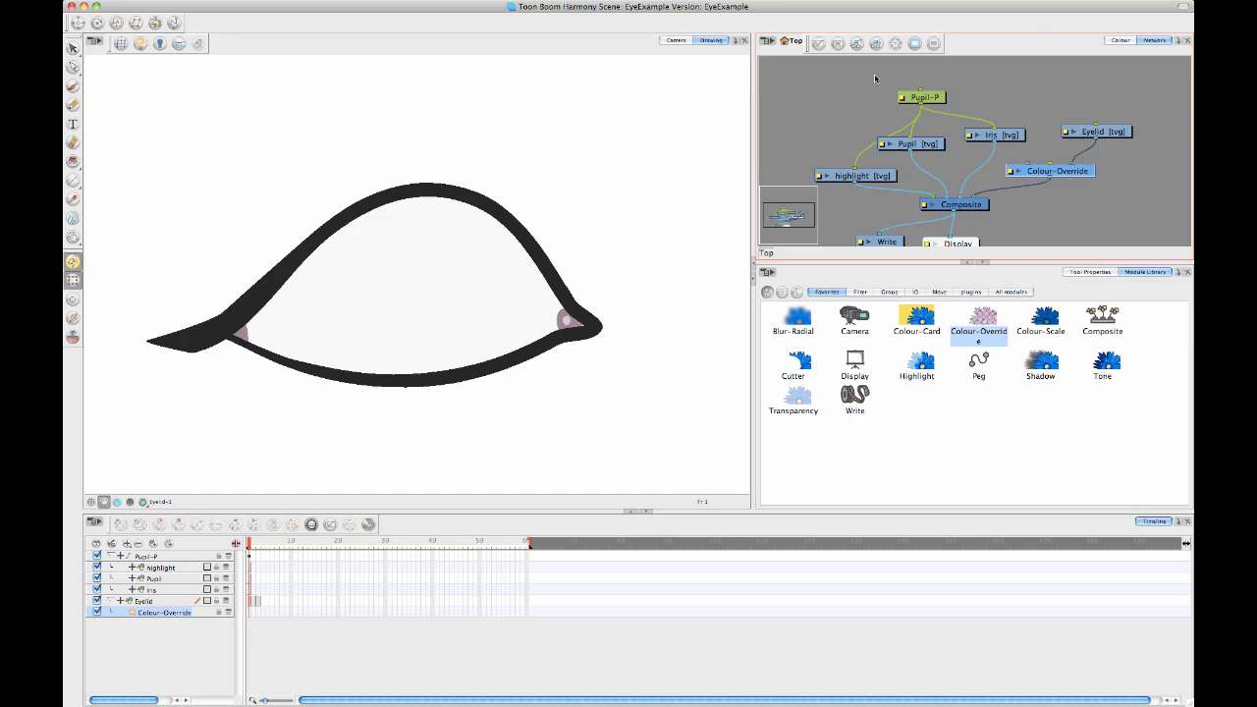
Step: Move the Pupil-P, Pupil, Iris and highlight nodes up and to the left
drag(839, 71, 954, 128)
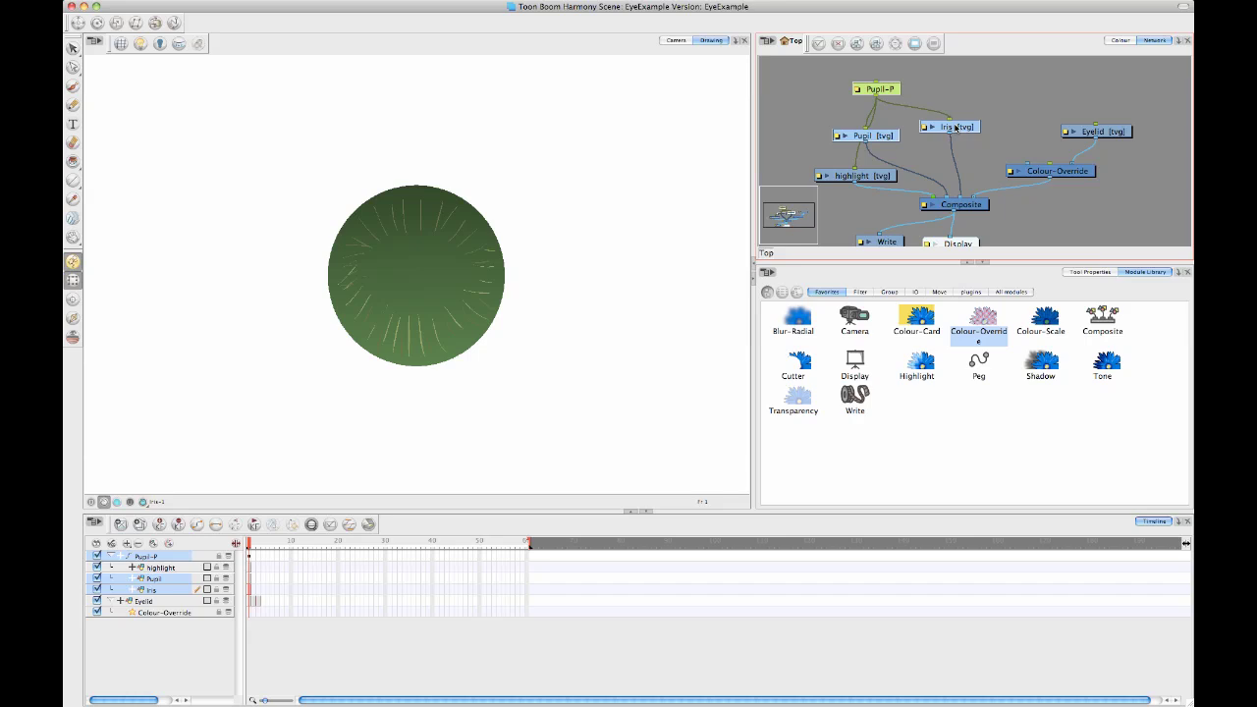
drag(878, 176, 820, 171)
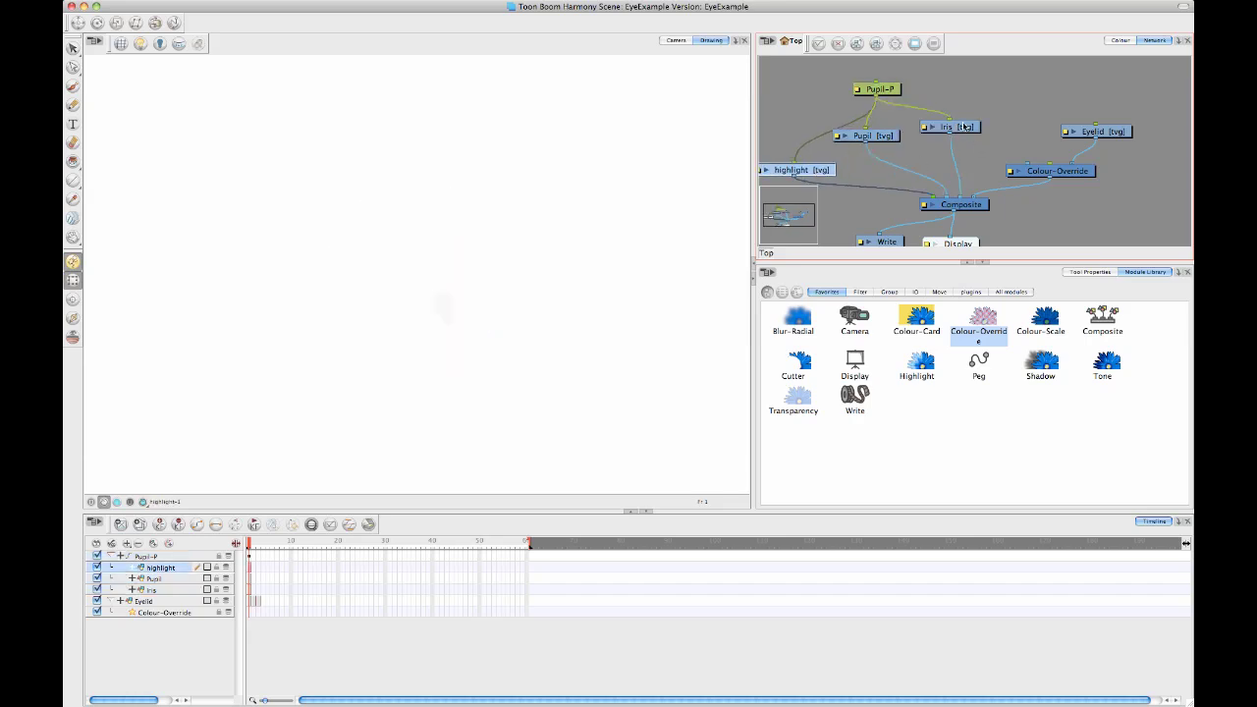
drag(877, 91, 873, 80)
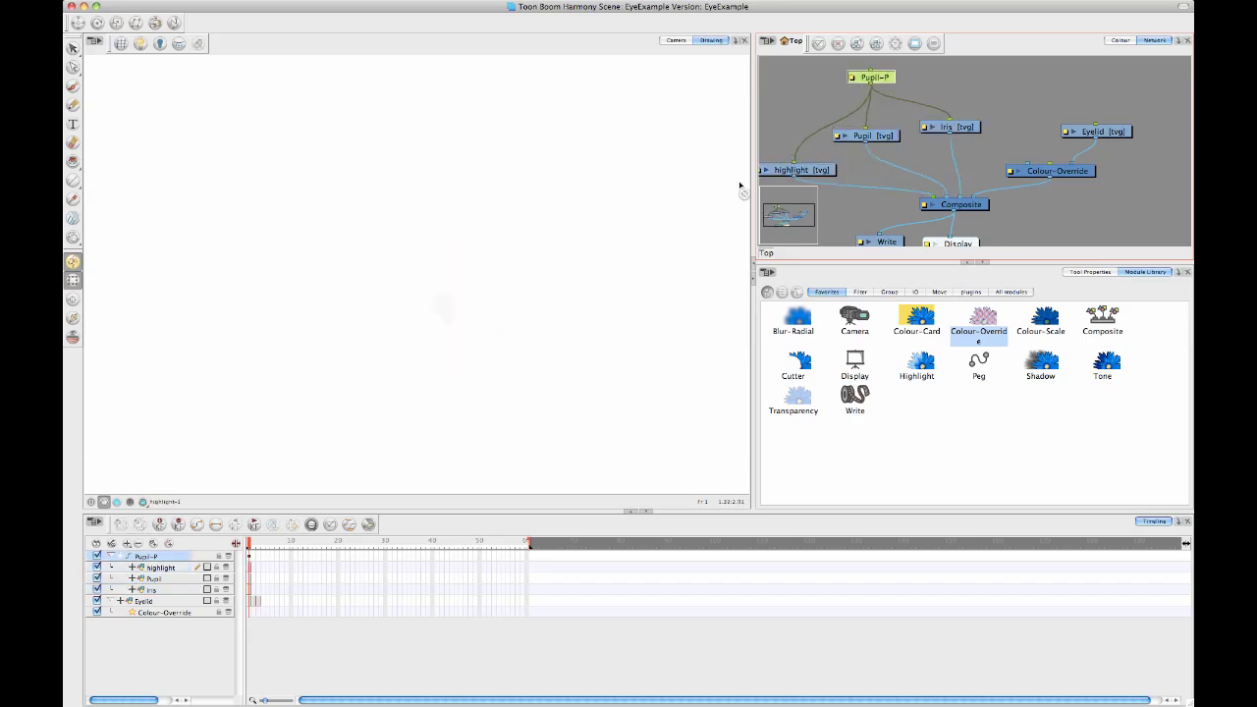
Step: Widen the network, hide the Module Library, and reposition the Colour-Override and Eyelid nodes
drag(752, 177, 675, 178)
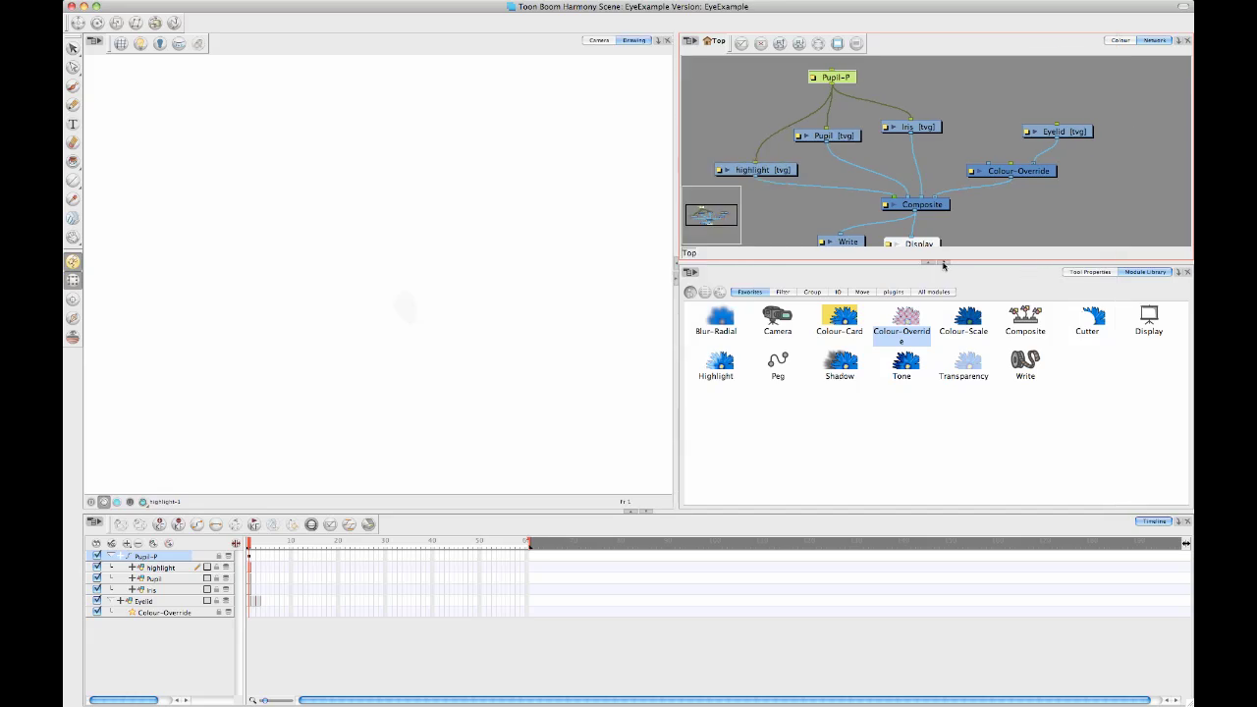
click(943, 265)
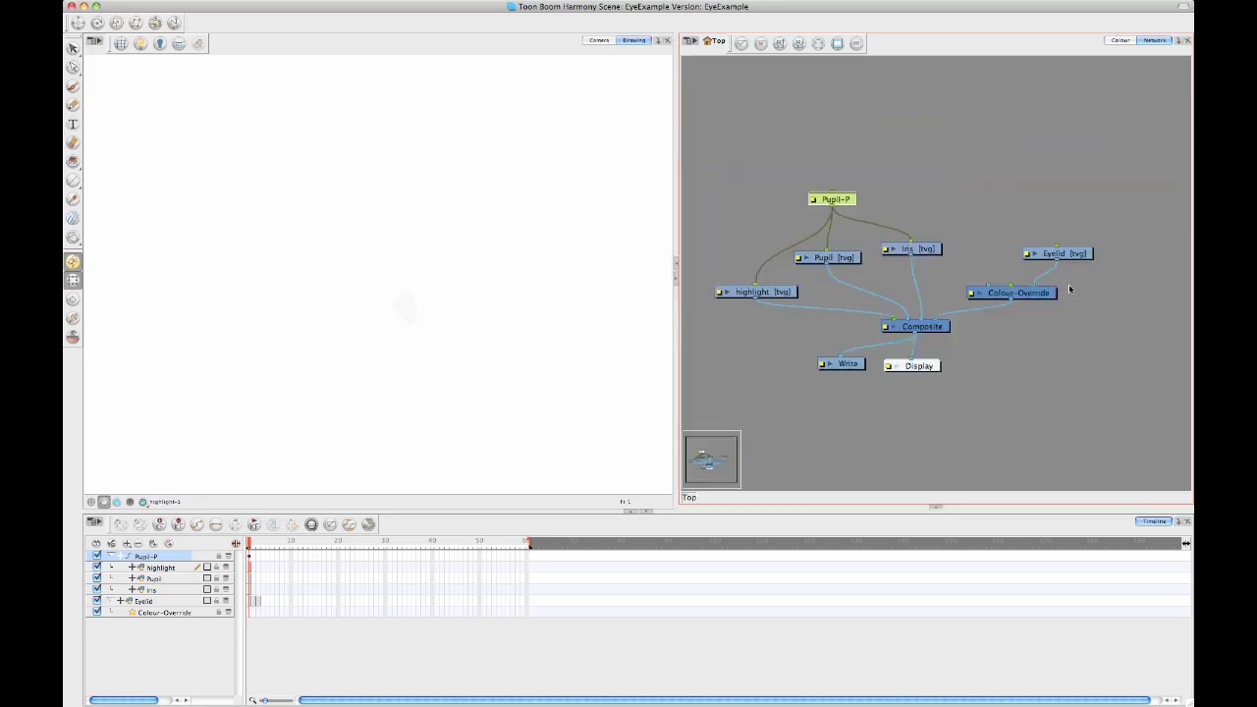
mouse_move(1040, 297)
mouse_down()
mouse_move(1050, 247)
mouse_move(1029, 234)
mouse_up()
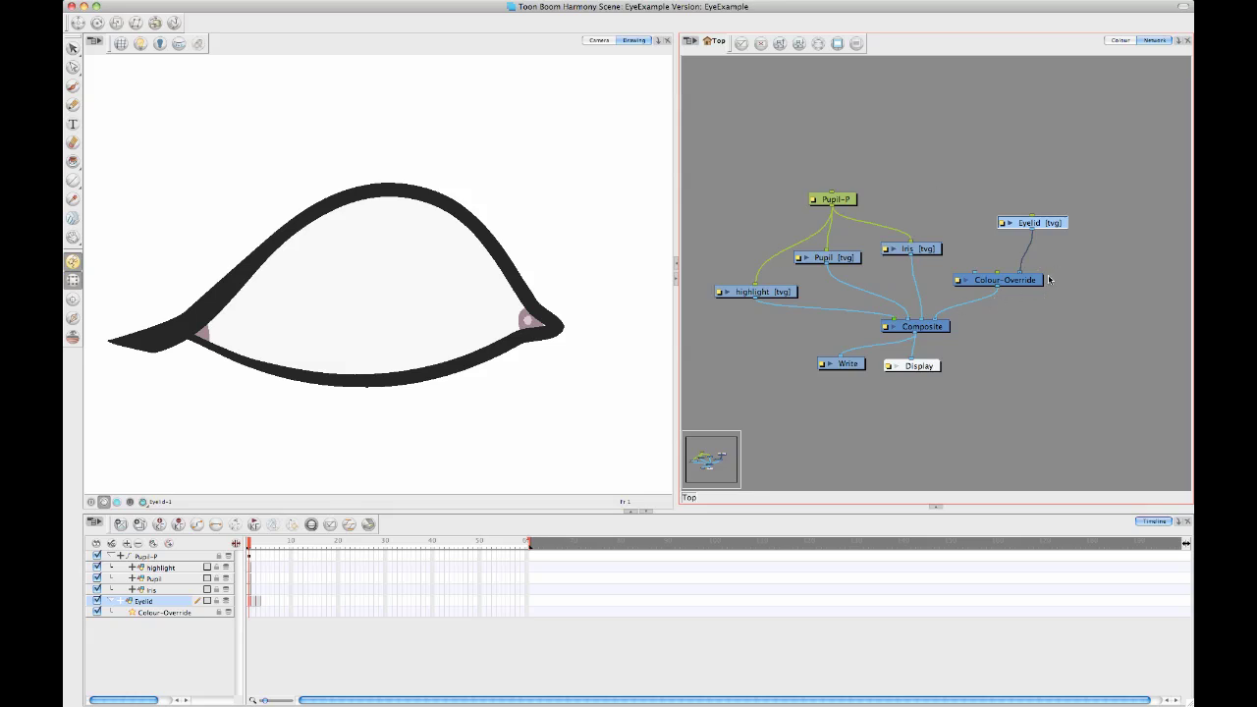
drag(1024, 285, 1005, 281)
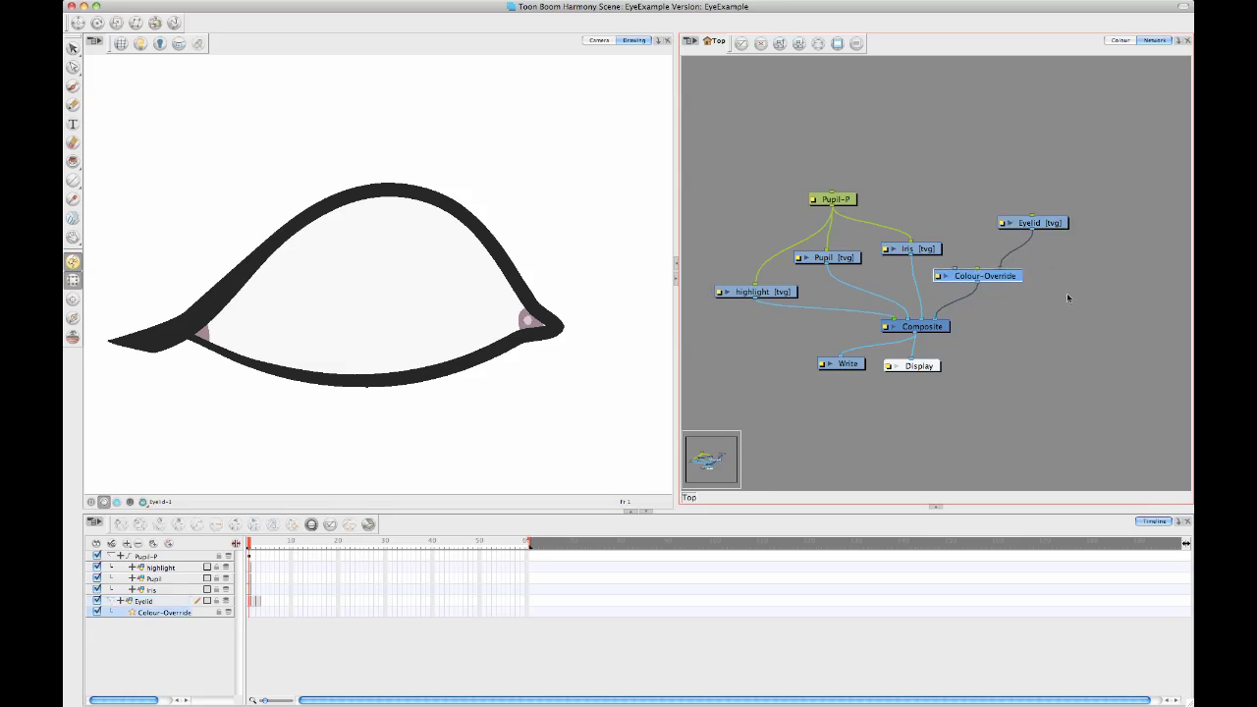